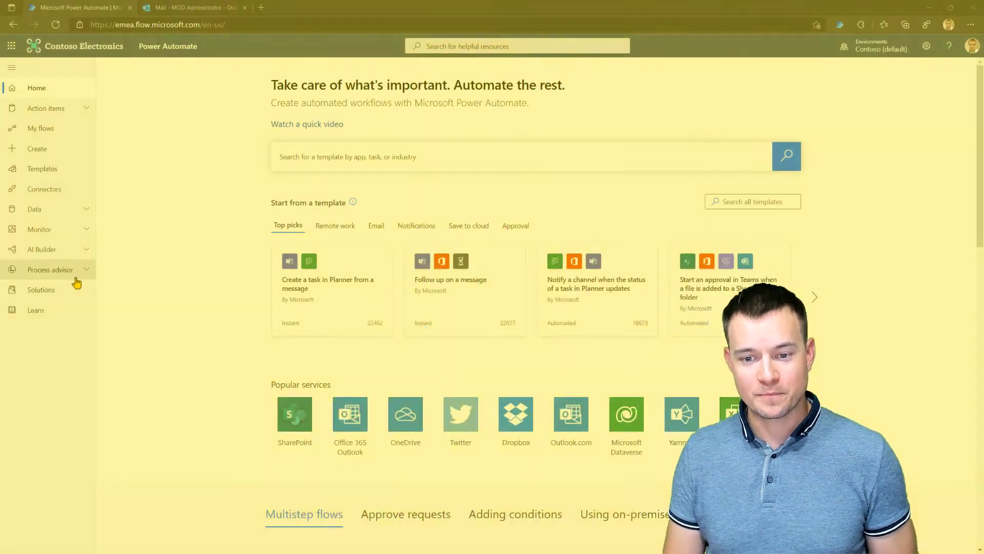
Open the Process advisor's creation page and display the definitions of process, activities and recording
click(73, 284)
click(58, 295)
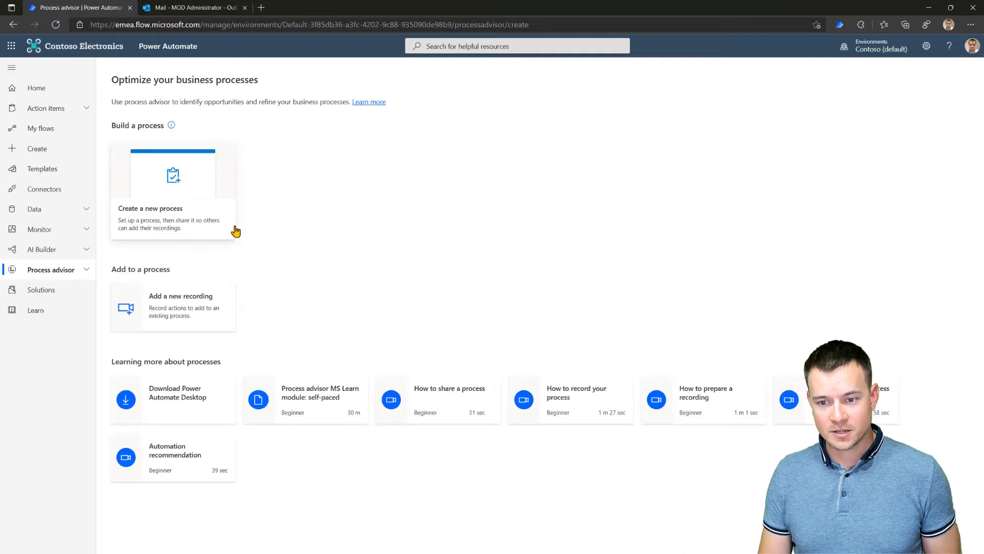
click(171, 125)
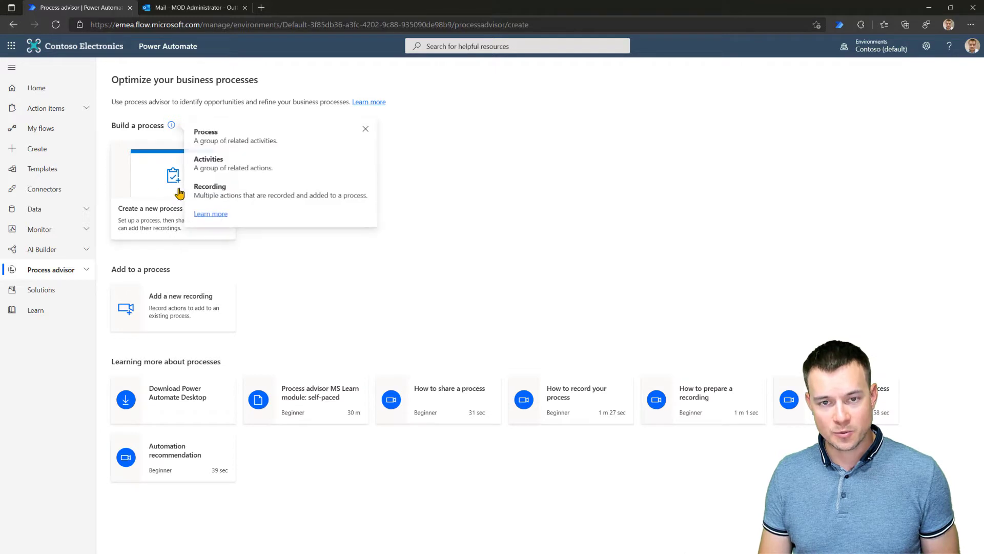
Examine the form for creating a new process and its Premium license note, and close it without creating anything
click(149, 177)
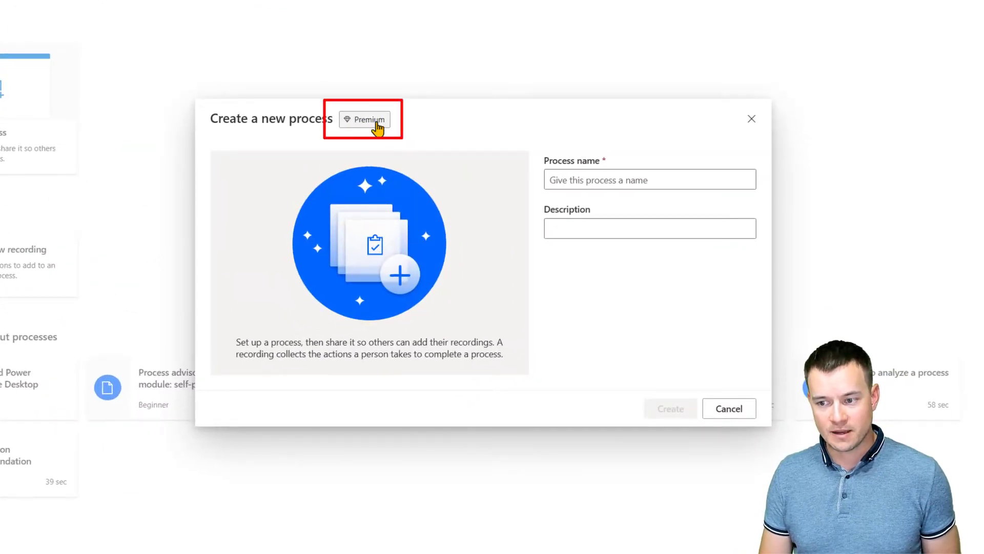
mouse_move(376, 125)
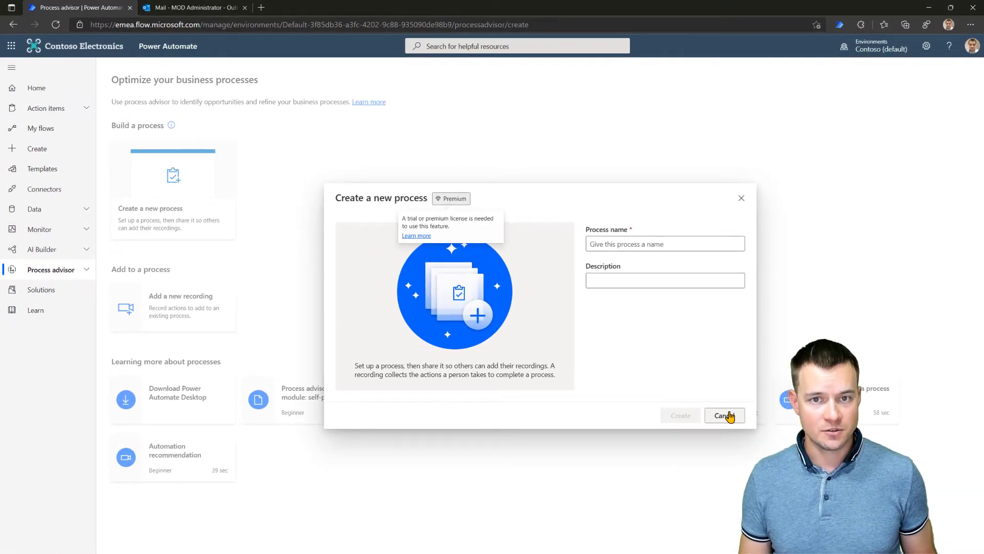
click(725, 416)
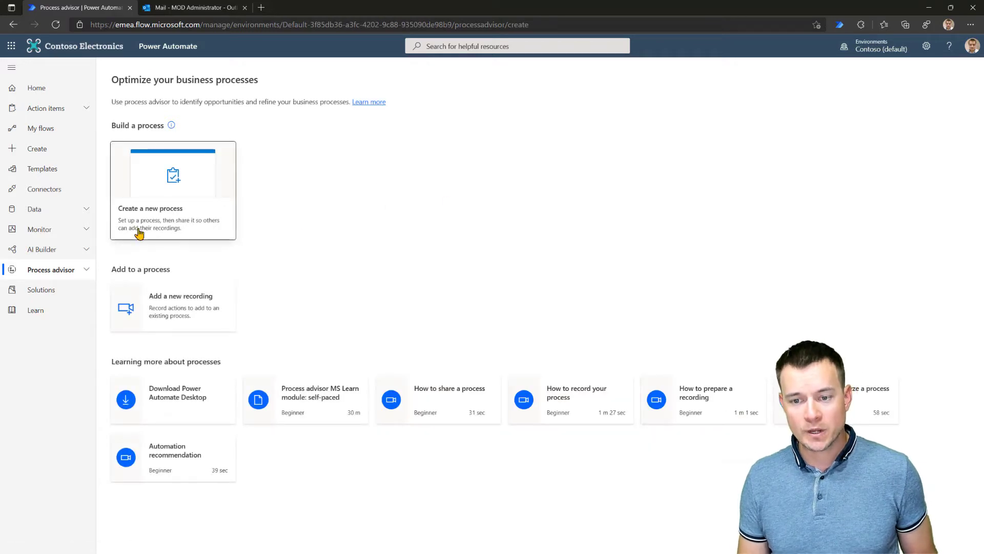
Open the Invoice submission process from the Process advisor's list of processes
click(51, 278)
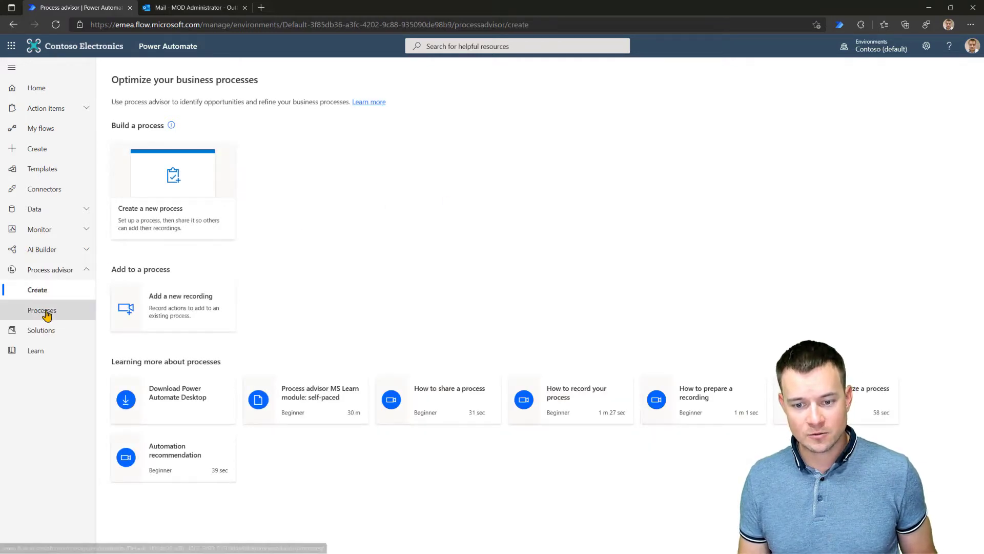
click(47, 315)
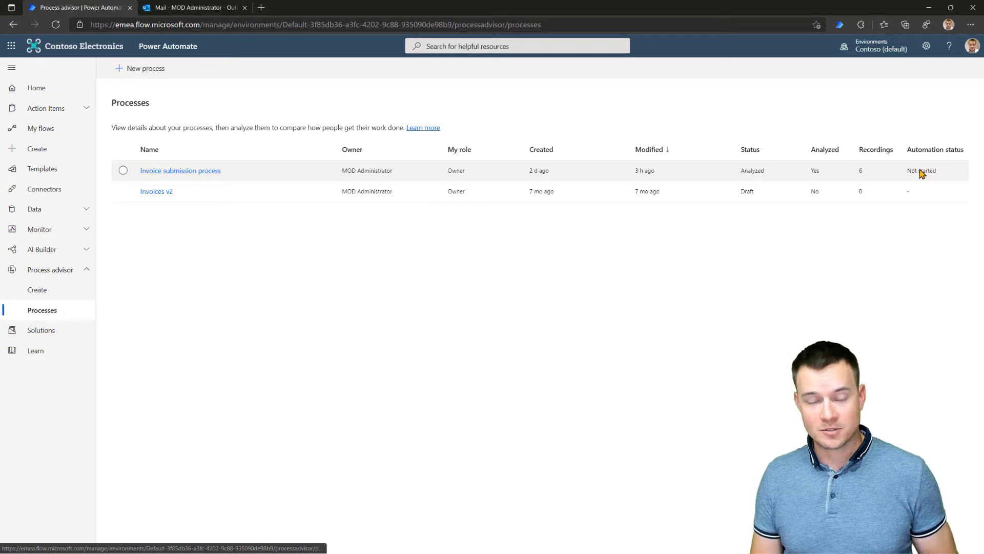
click(194, 172)
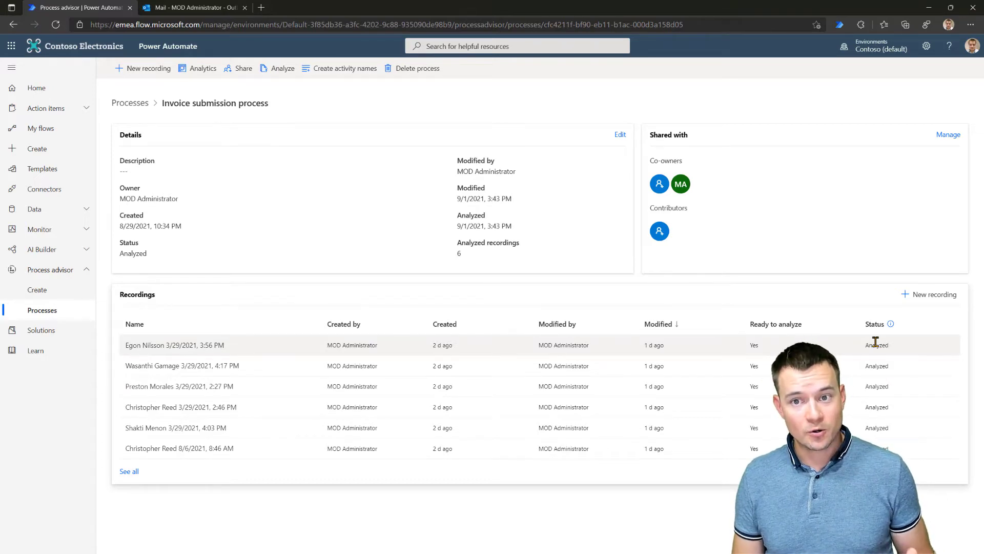
Review the recording status definitions and the full recordings list, and return to the Invoice submission process overview
click(891, 323)
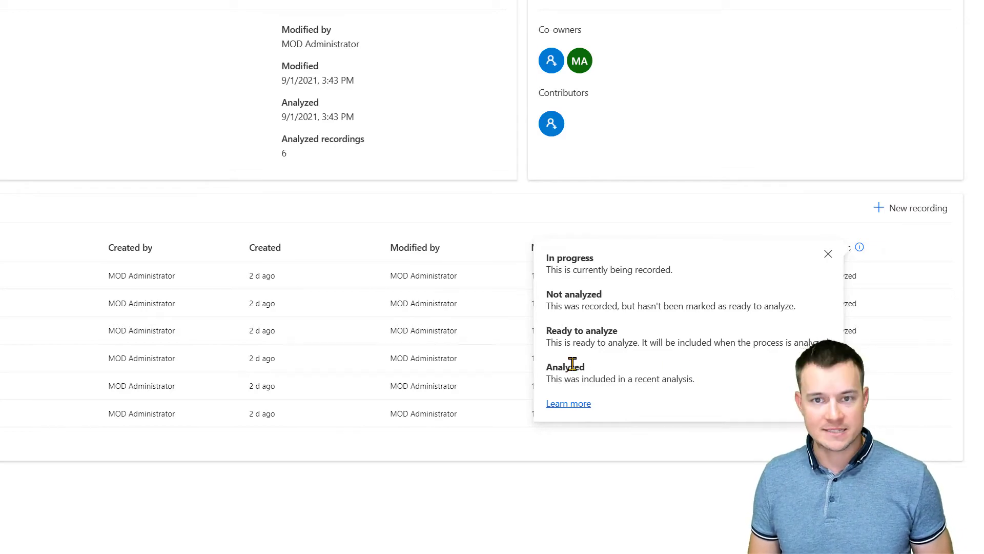
click(130, 473)
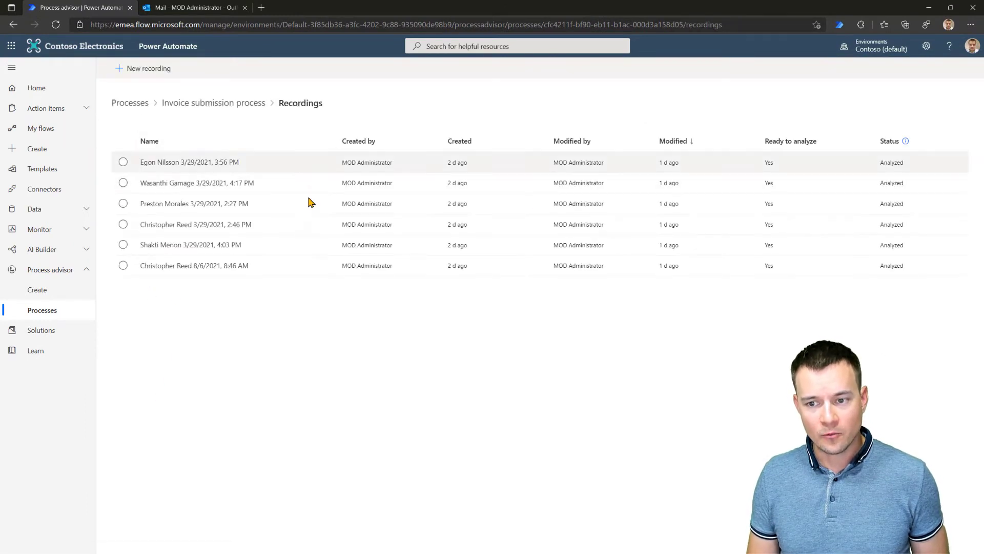
click(123, 162)
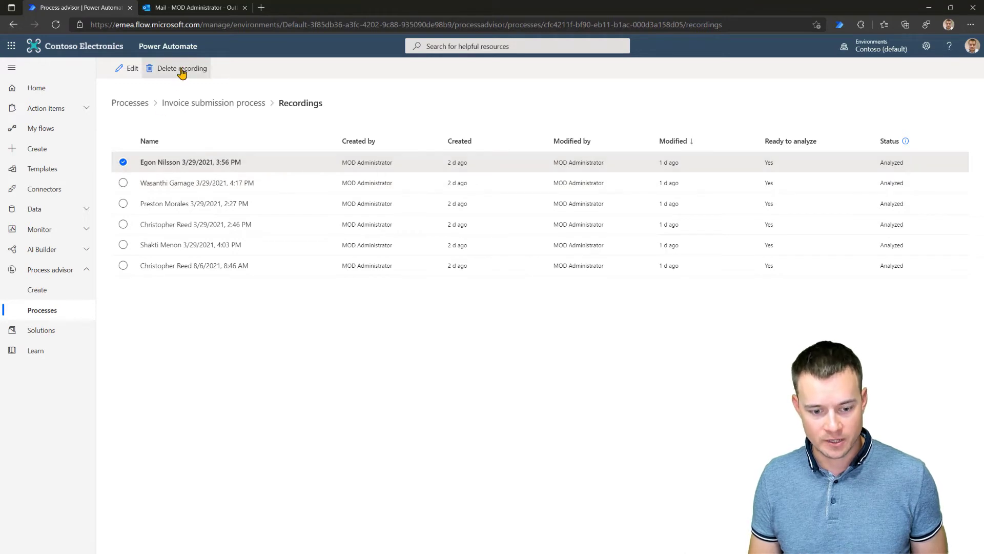
click(206, 106)
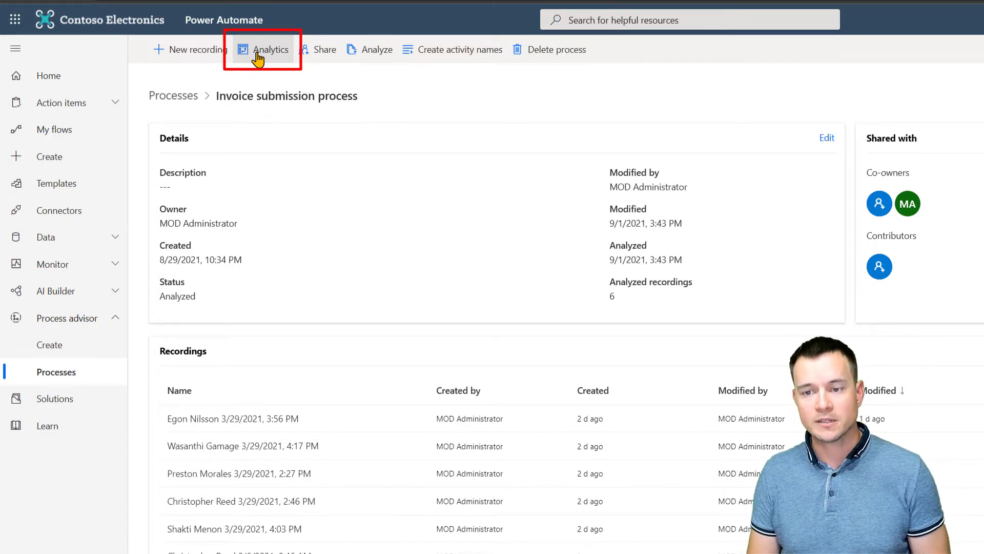
Share the Invoice submission process with a colleague as Contributor, emailing an invite to the new user
click(322, 58)
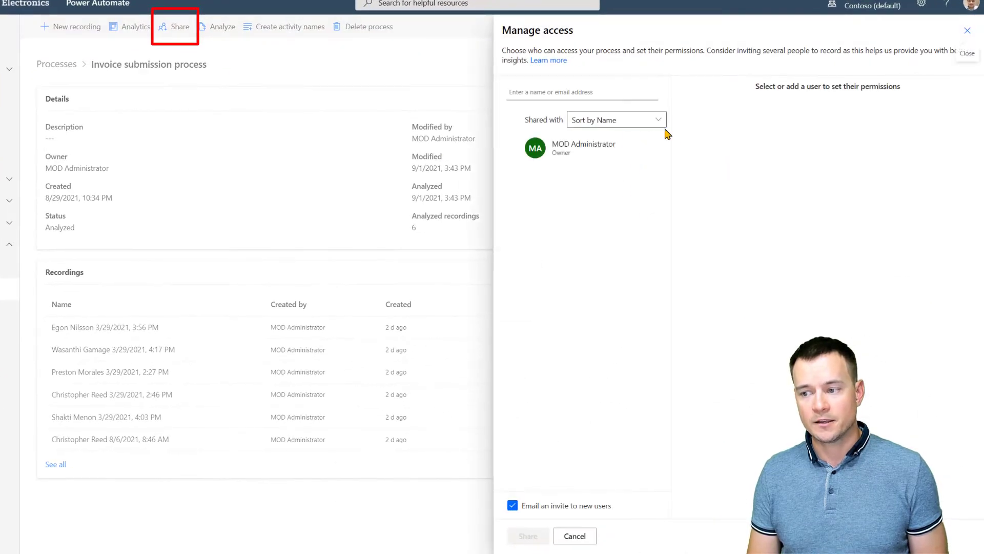
click(597, 94)
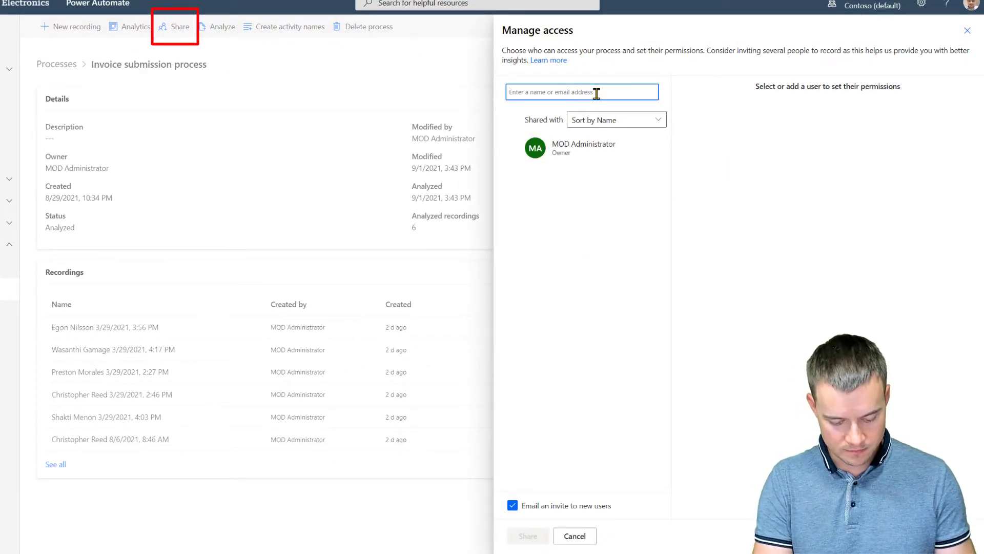
text(adel)
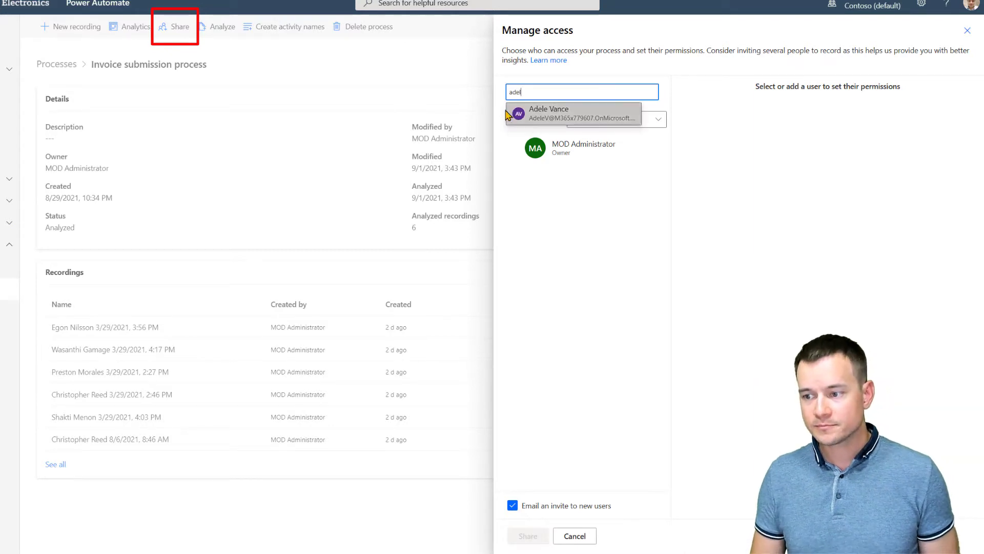
click(527, 116)
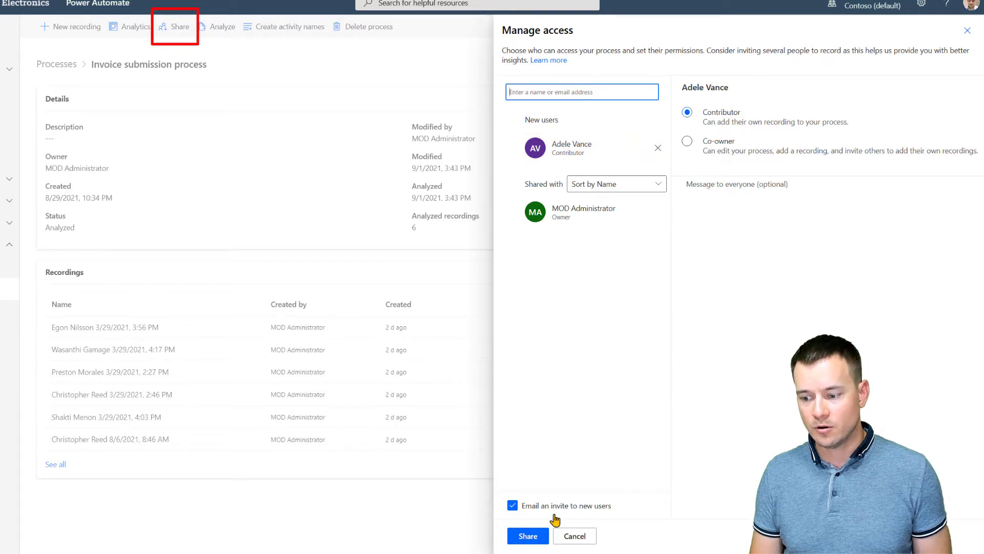
click(528, 535)
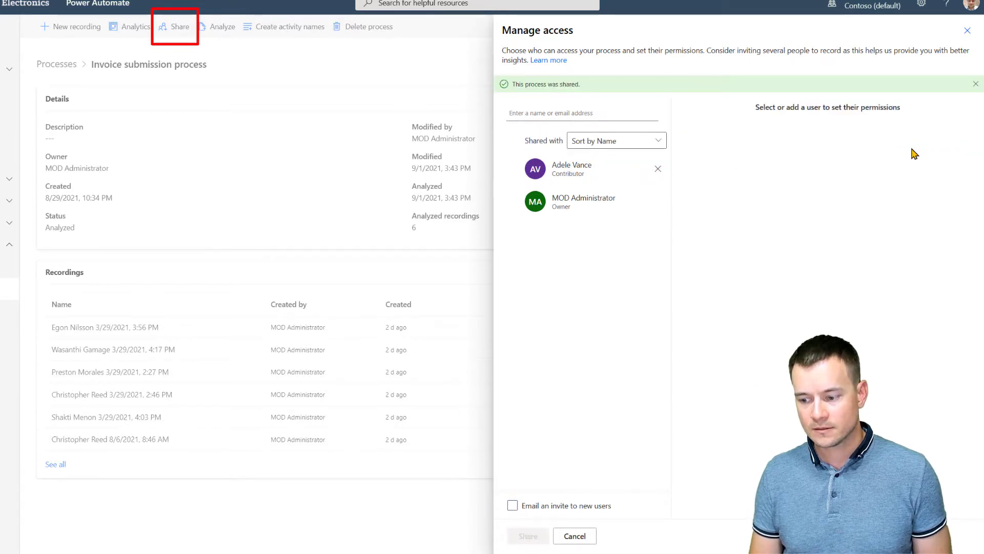
click(968, 30)
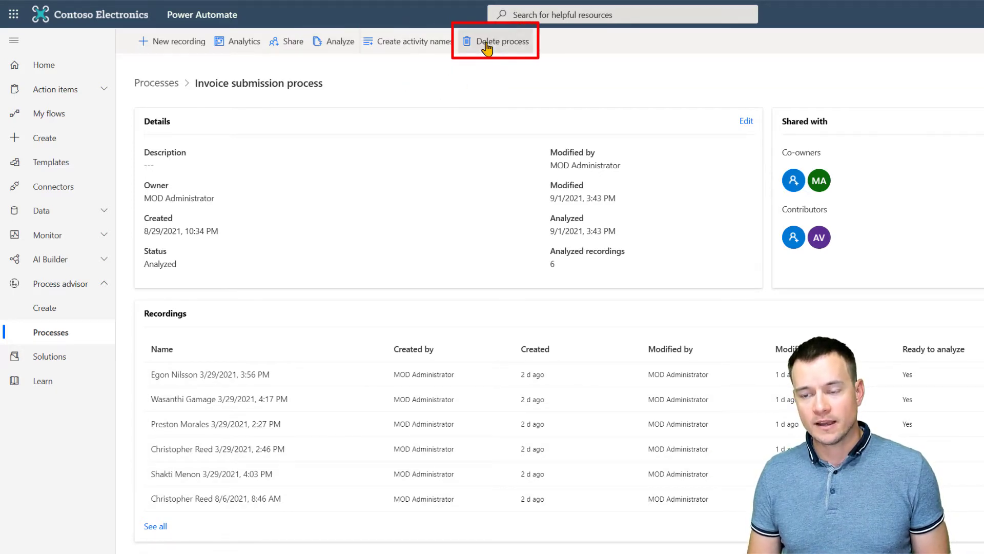
Review the recommended activity names of the Invoice submission process and leave them as they are
click(410, 52)
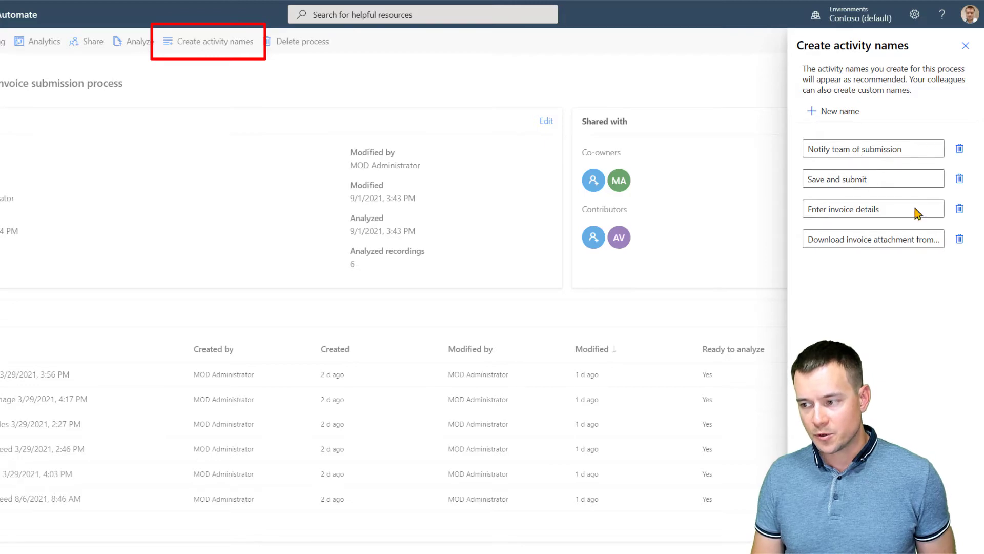
click(966, 48)
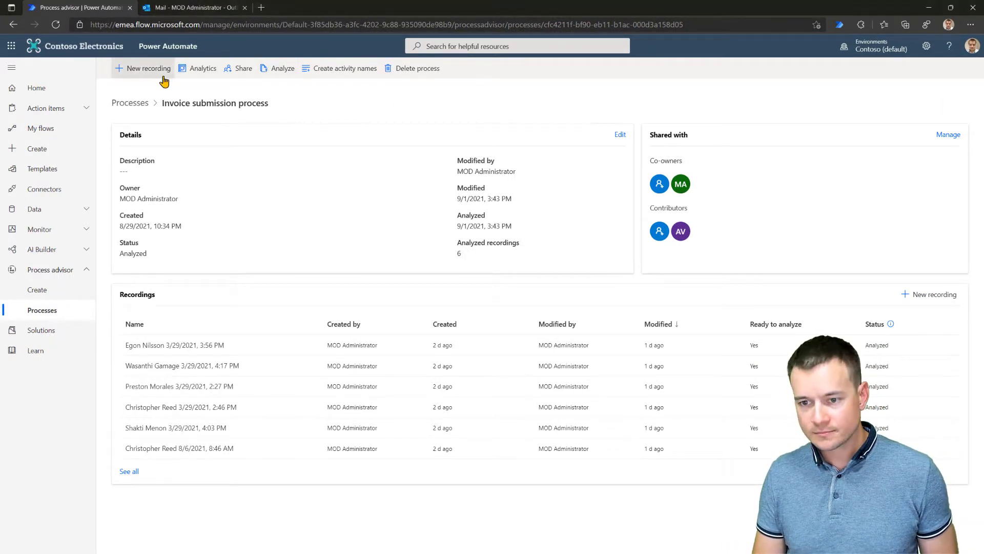
Launch the desktop recorder for a new recording of the Invoice submission process and move its window beside the launch dialog
click(135, 73)
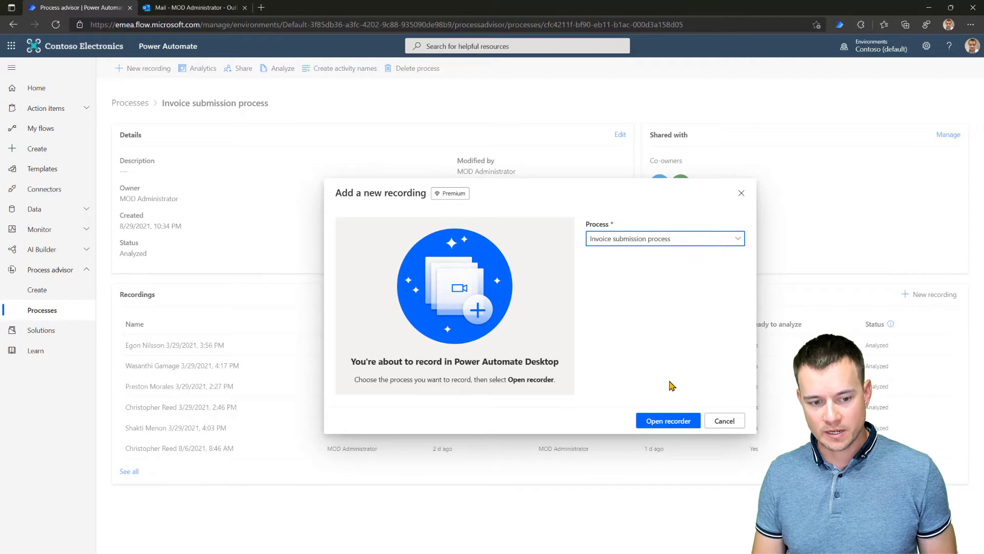
click(666, 424)
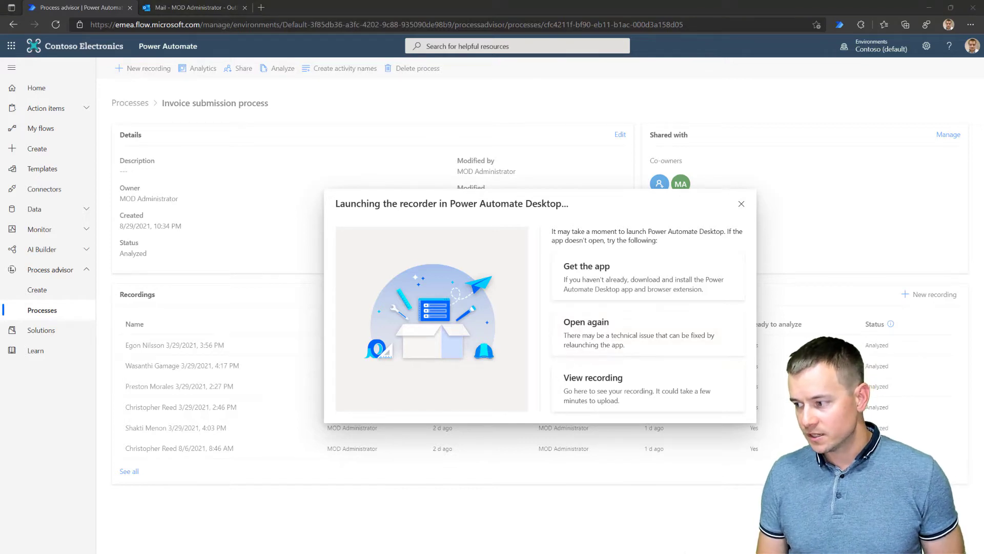
drag(983, 31, 150, 246)
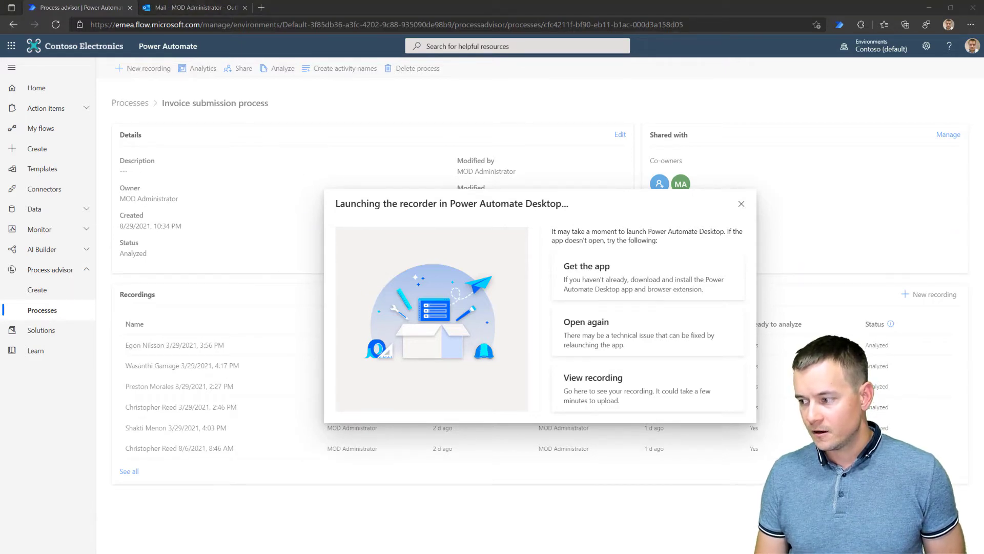
drag(342, 107, 190, 153)
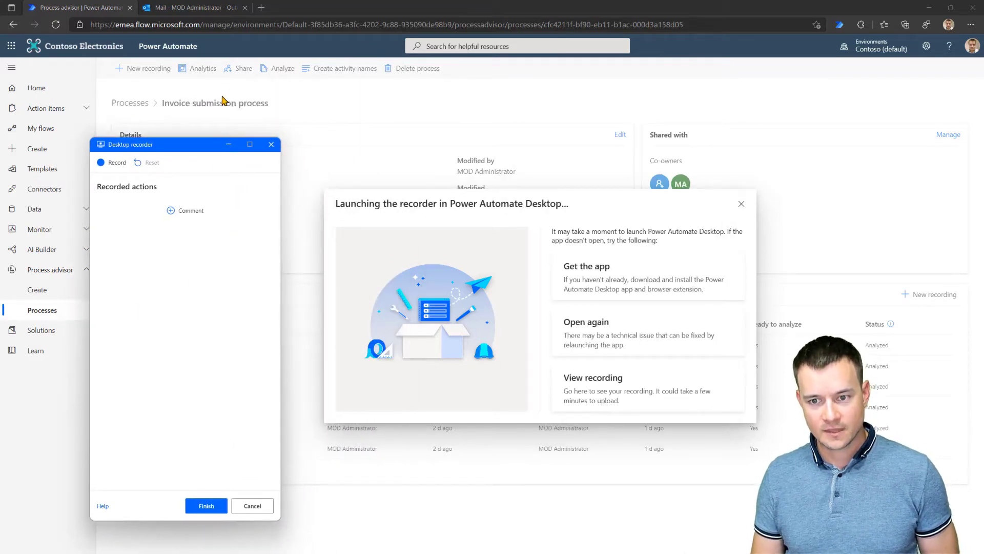
Switch to the Outlook mailbox, start recording, and move the recorder window to uncover the newest message
click(210, 11)
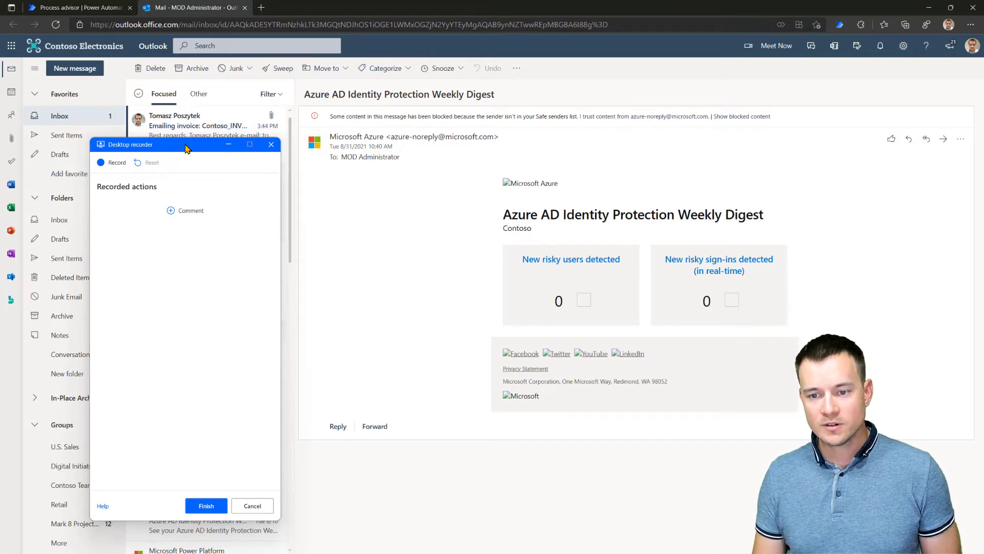
click(118, 163)
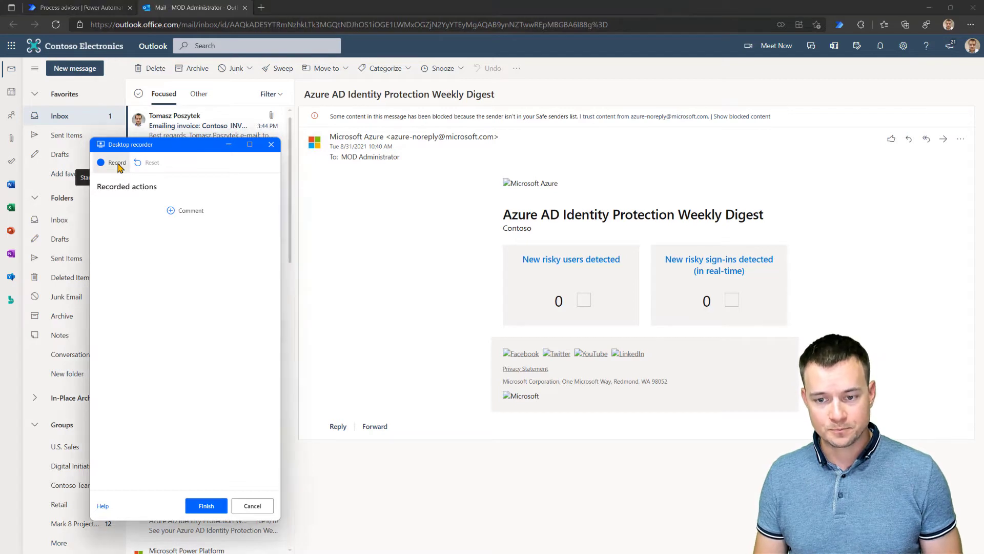
drag(193, 150, 148, 165)
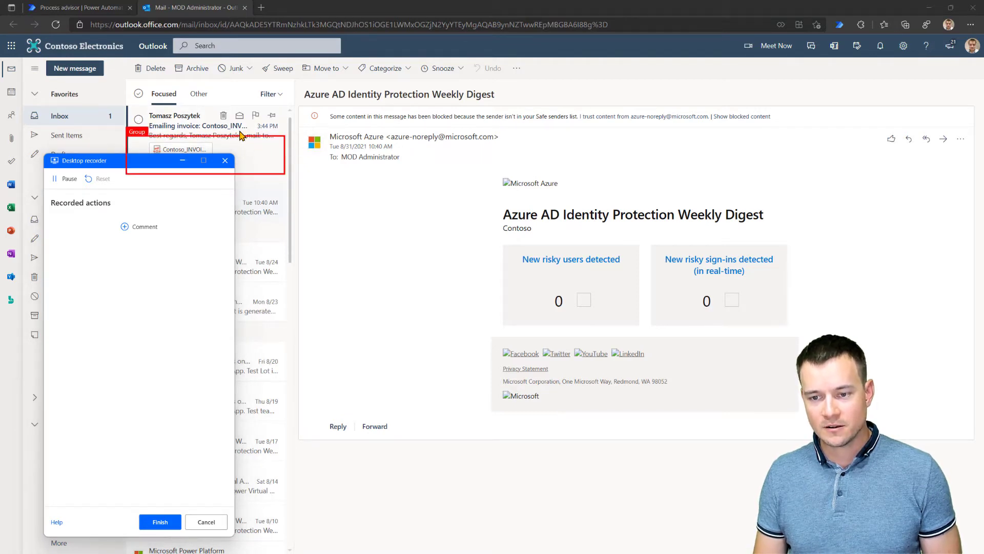
Open the email carrying the Contoso_INVOICE_(CoolToys).pdf attachment and move the recorder window off the mailbox
click(200, 131)
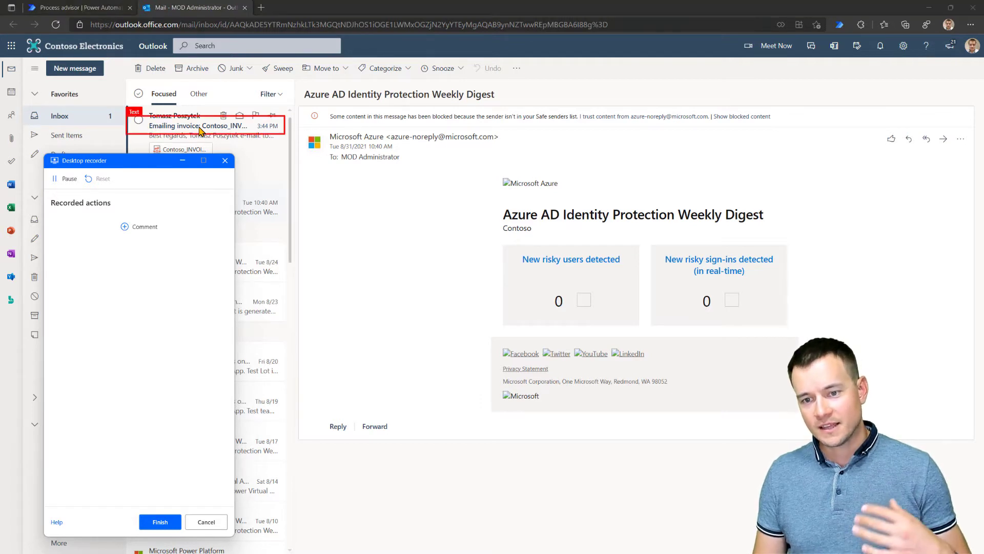
click(239, 144)
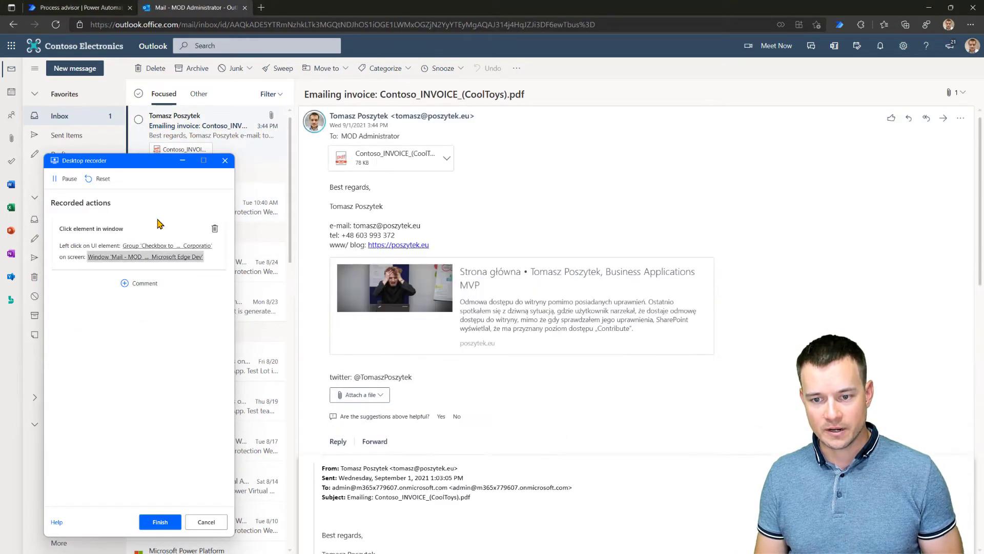
click(138, 165)
drag(138, 165, 0, 169)
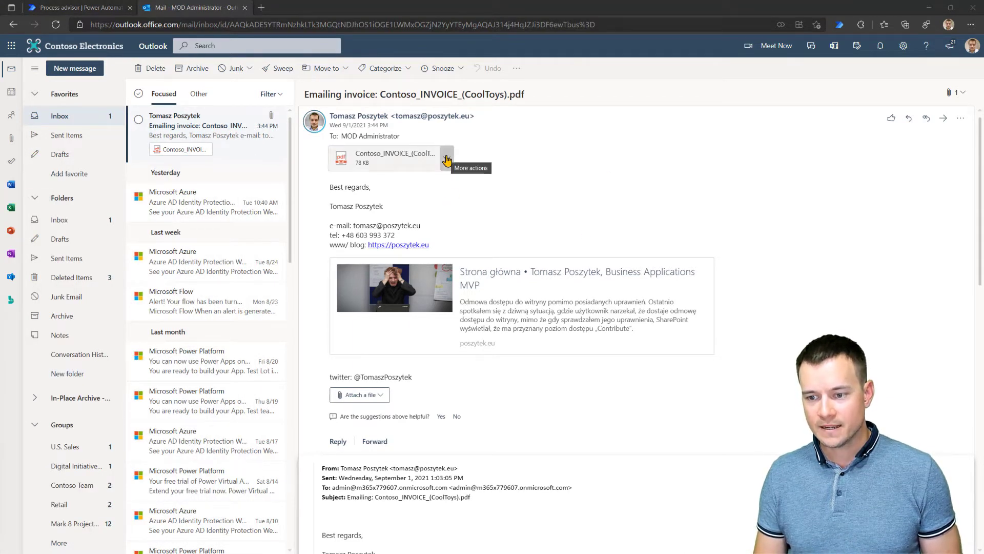
Save the Contoso_INVOICE_(CoolToys).pdf attachment to OneDrive - Contoso and open its preview
click(477, 168)
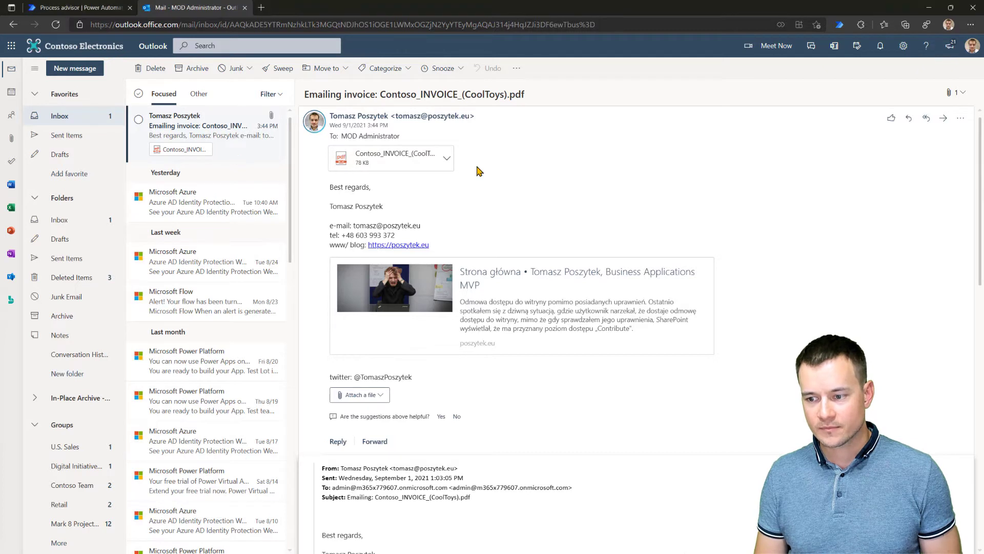
click(447, 158)
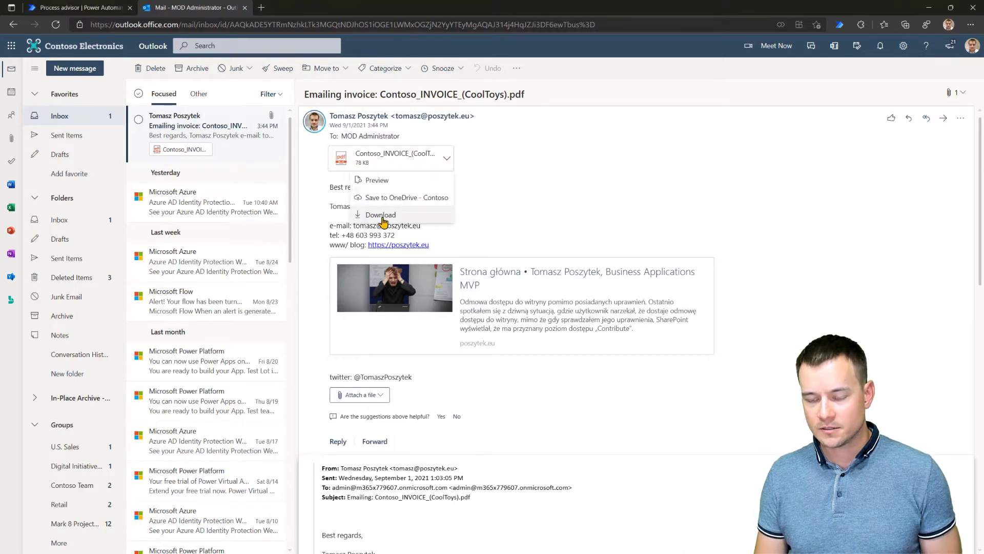
click(386, 198)
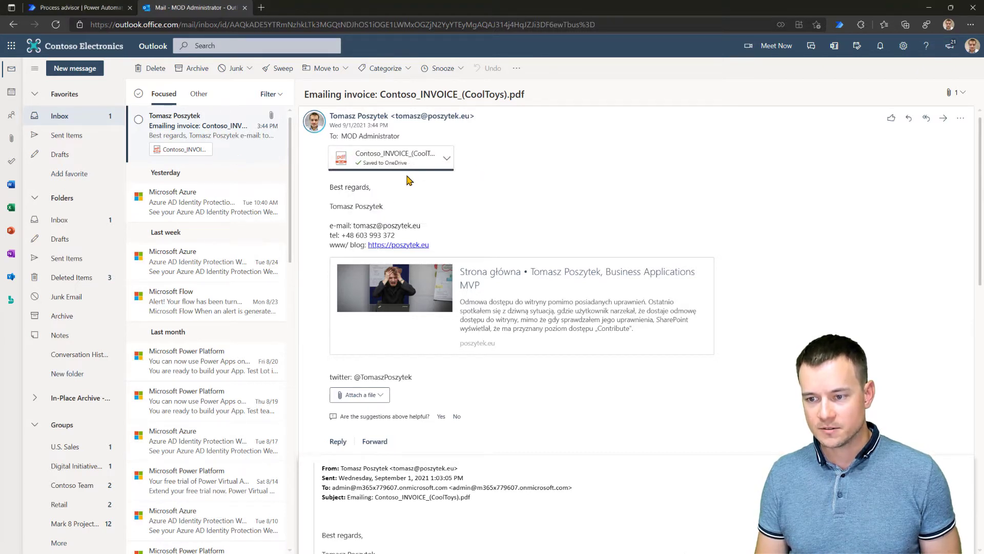
click(399, 163)
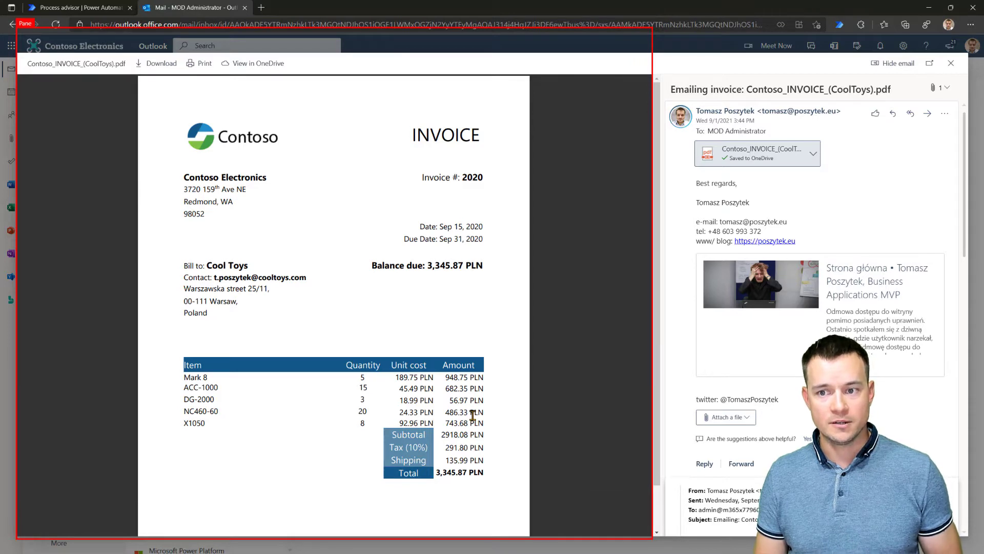
Search the web for "currency converter msn" in a new browser tab and open the MSN Money currency converter
click(261, 7)
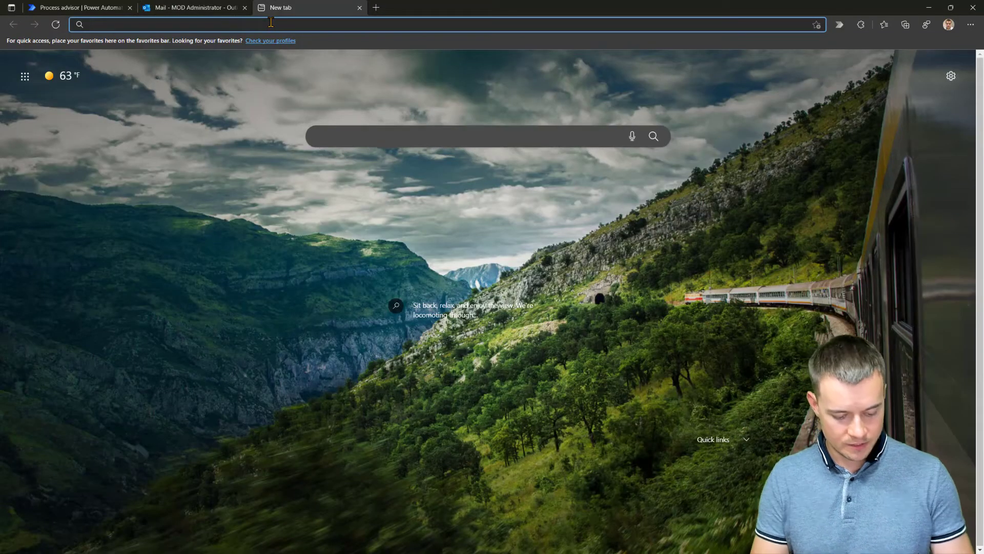
text(currency con)
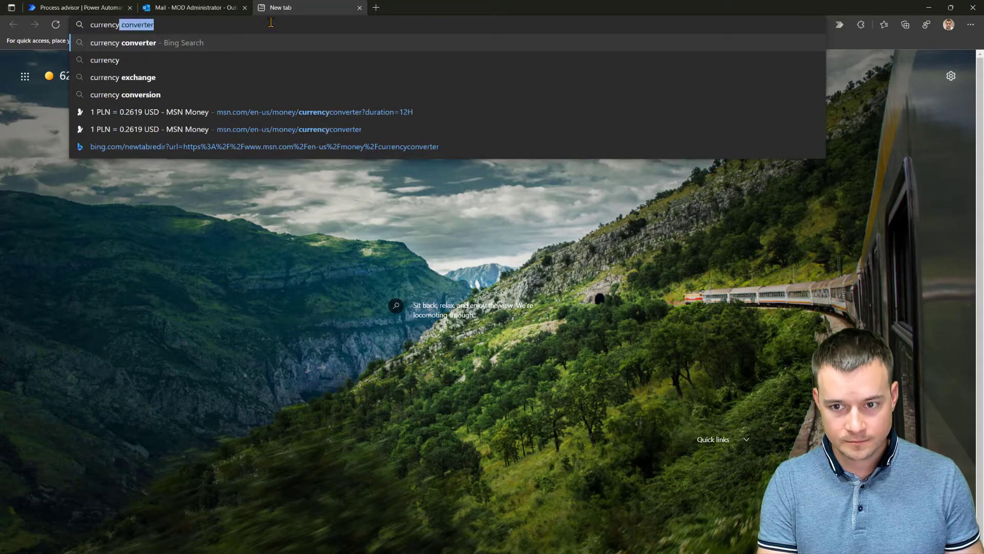
text(verter)
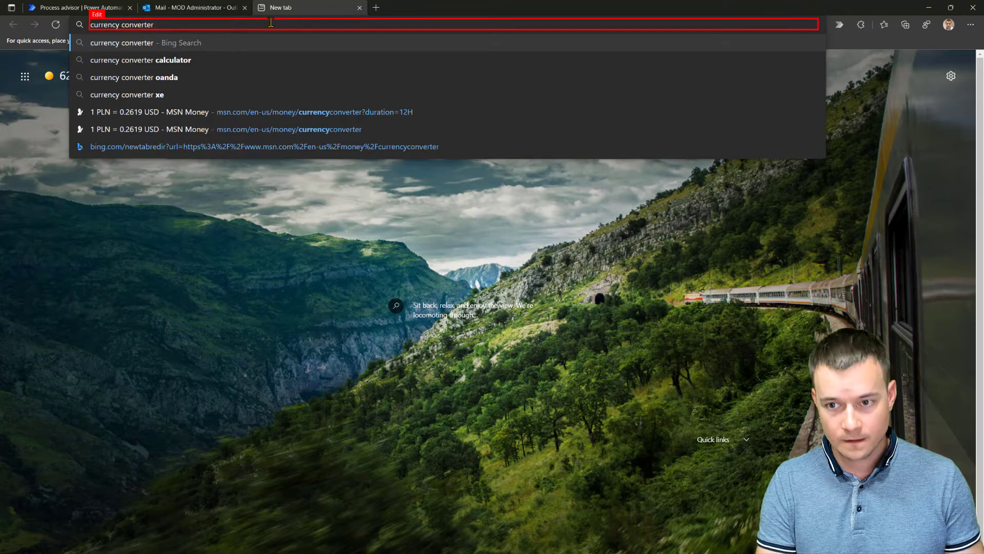
text( msn)
key(Return)
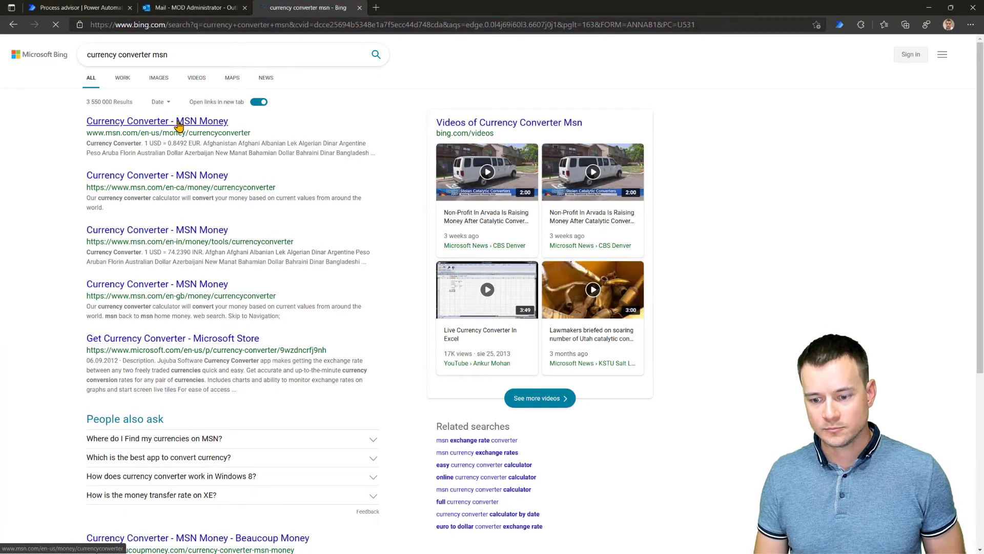
click(179, 126)
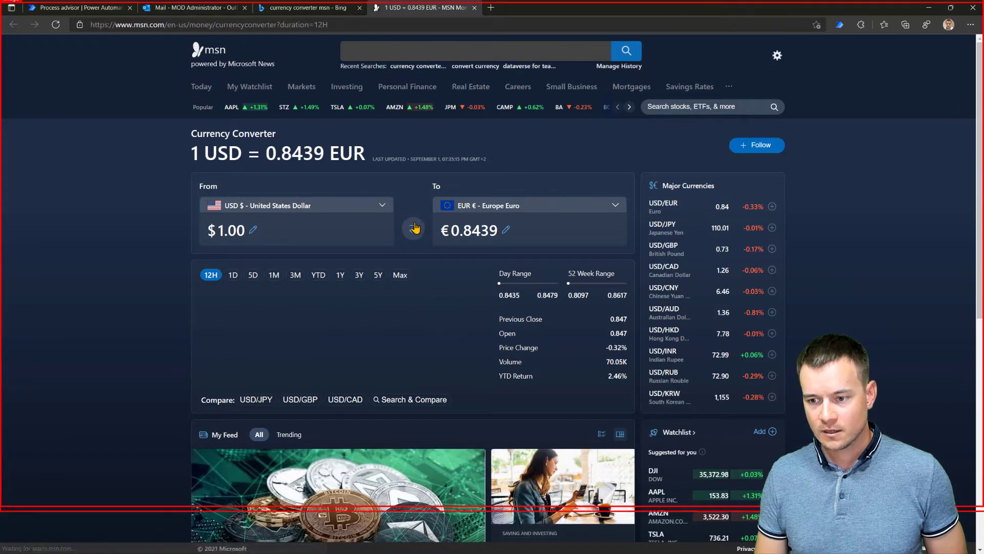
Configure the converter to convert from PLN (Poland Zloty) to USD (United States Dollar)
click(414, 231)
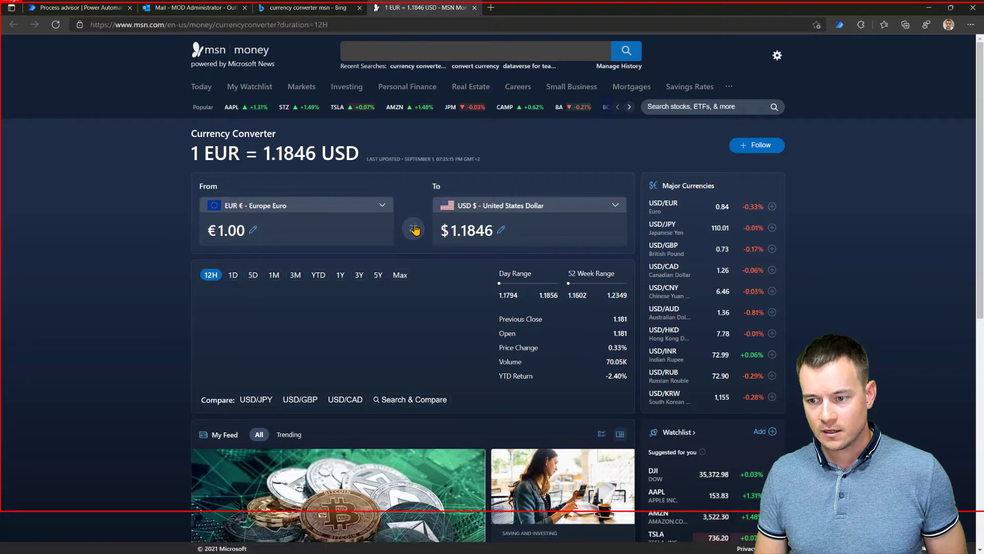
click(321, 211)
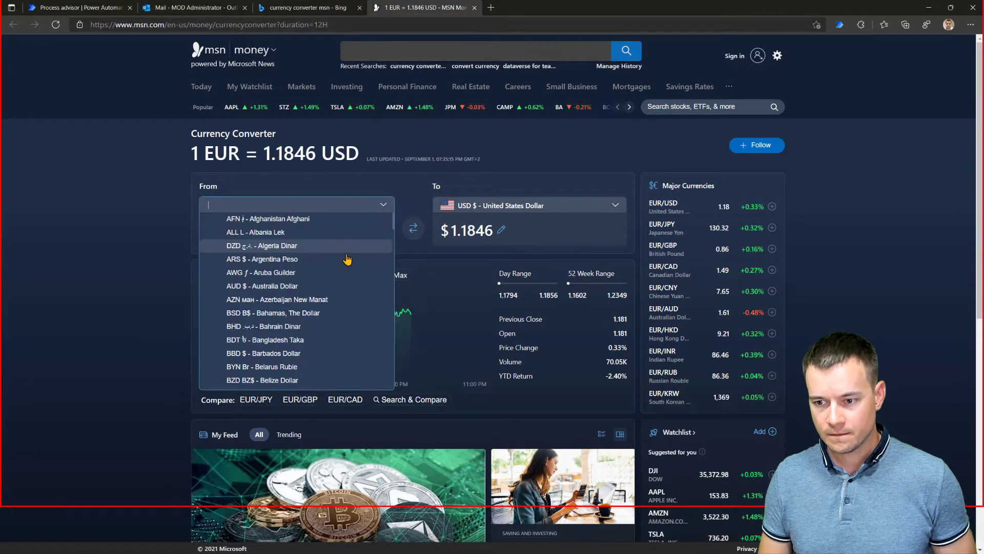
text(POL)
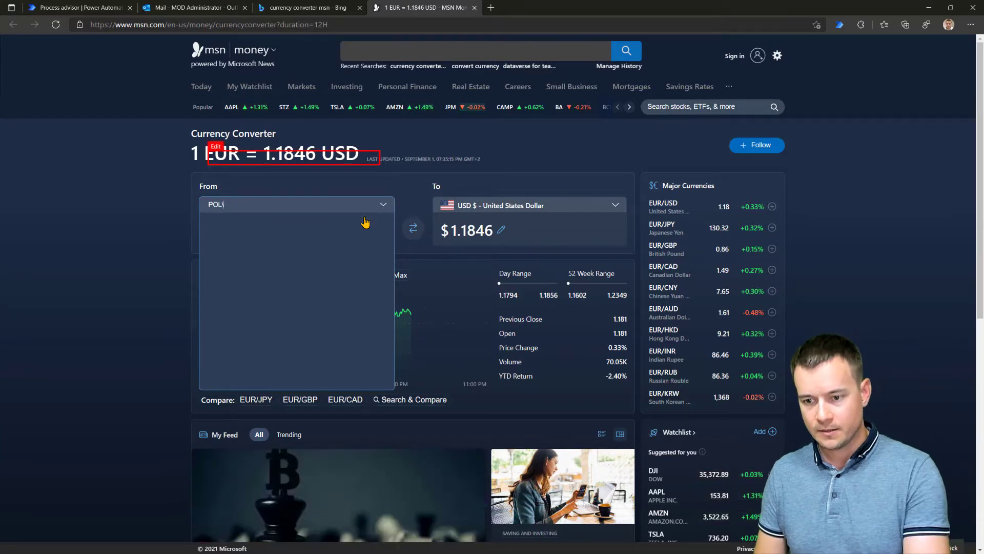
click(350, 221)
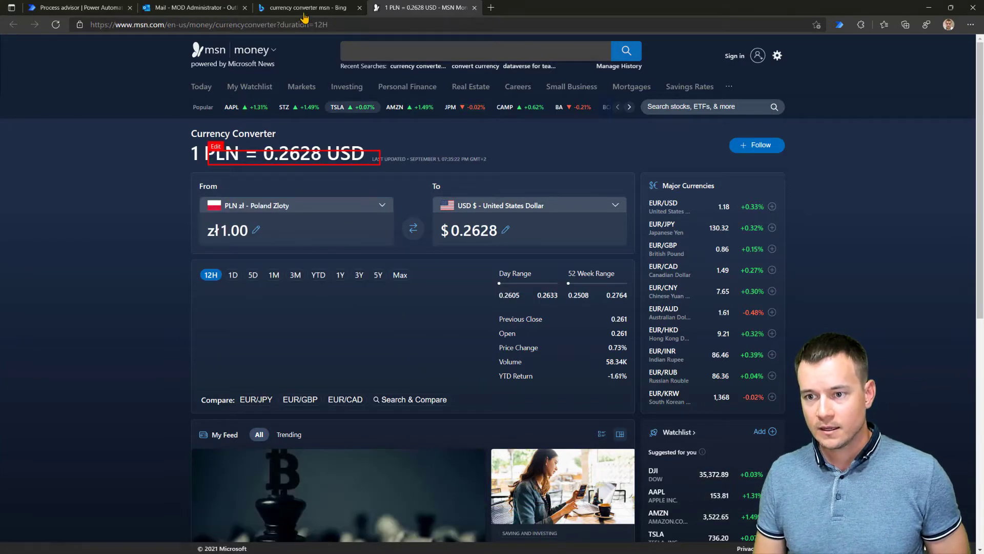
Check the balance due on the emailed invoice and enter 3,345.87 as the PLN amount in the converter
click(195, 8)
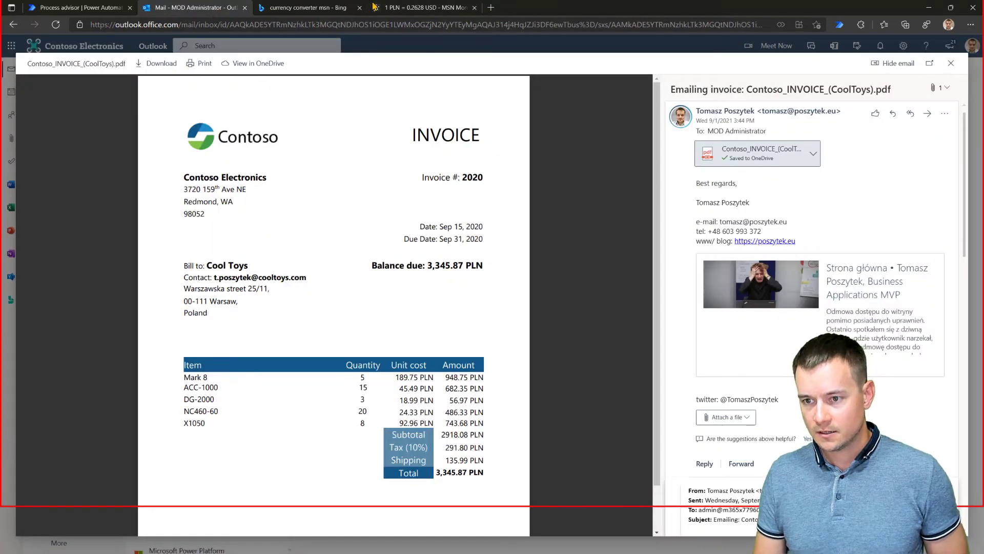
click(403, 7)
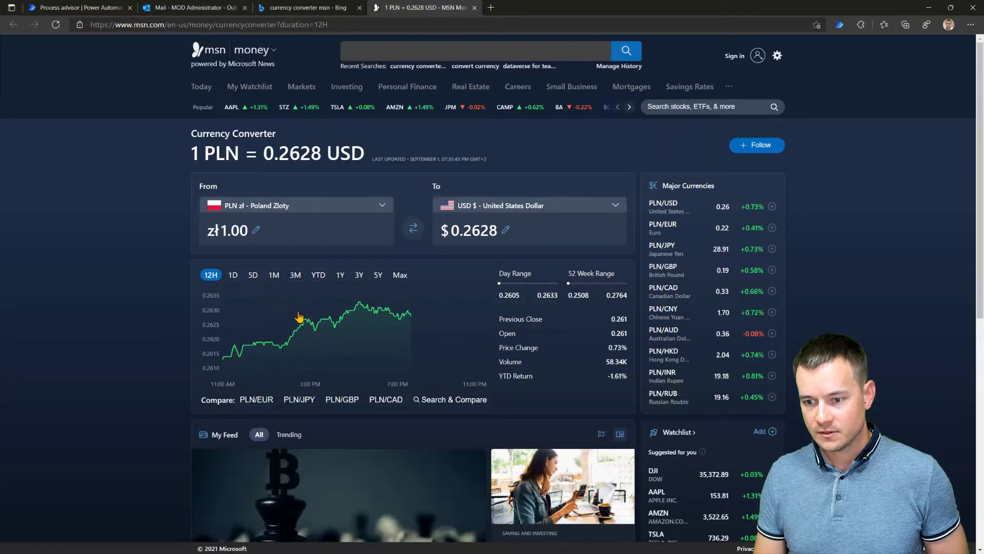
click(280, 239)
text(3,345)
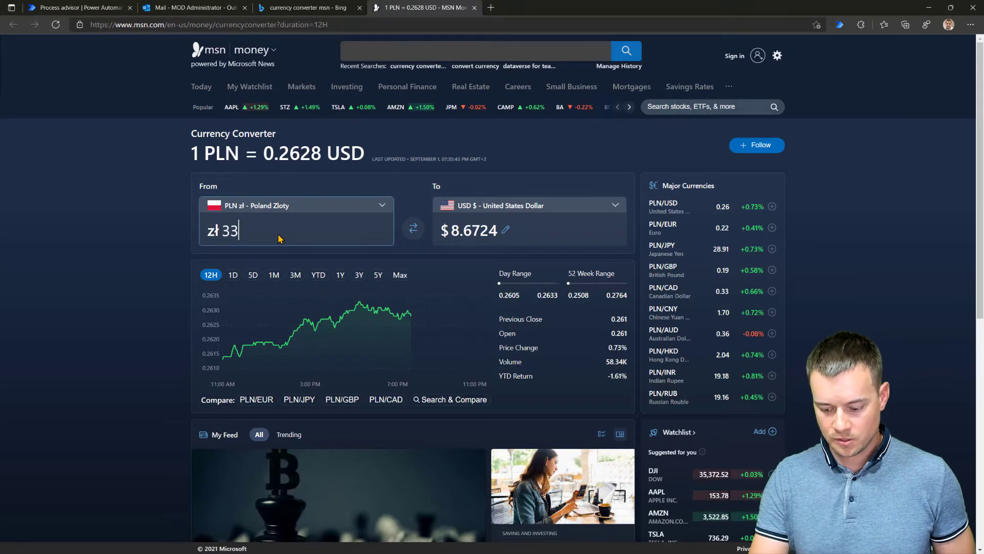
text(.87)
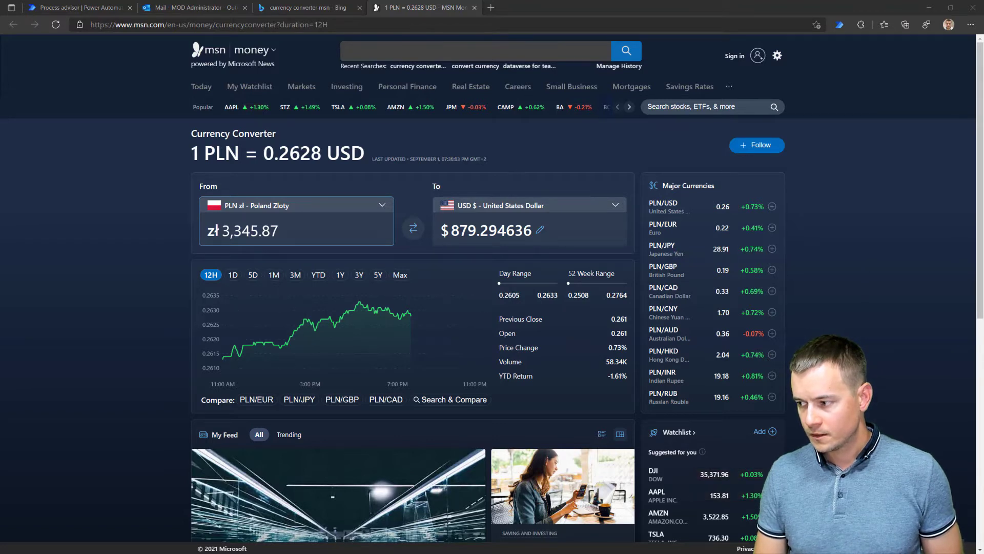
Switch to Contoso Invoicing and create a new record in Invoices under Accounts Payable document entry
key(alt+Tab)
drag(361, 256, 366, 236)
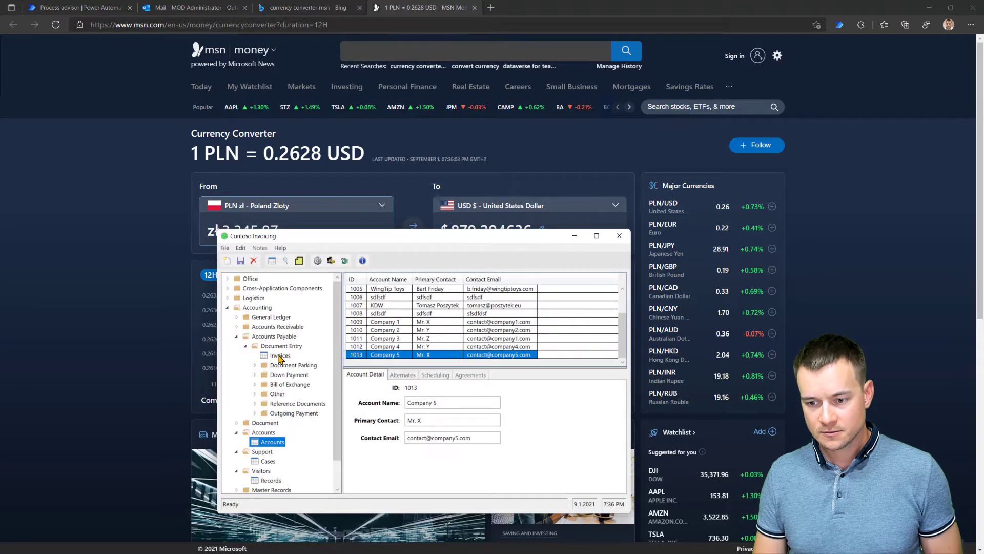
click(280, 356)
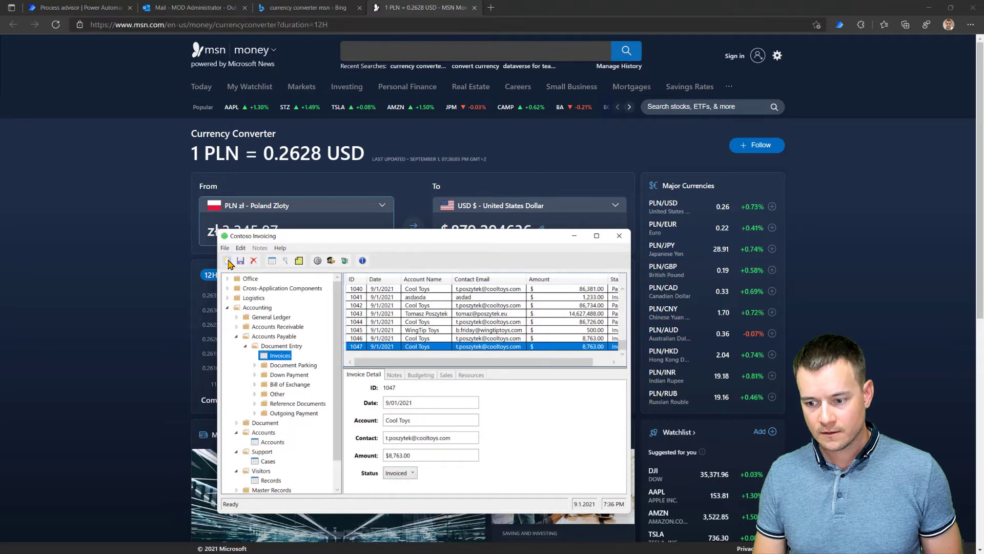
click(227, 261)
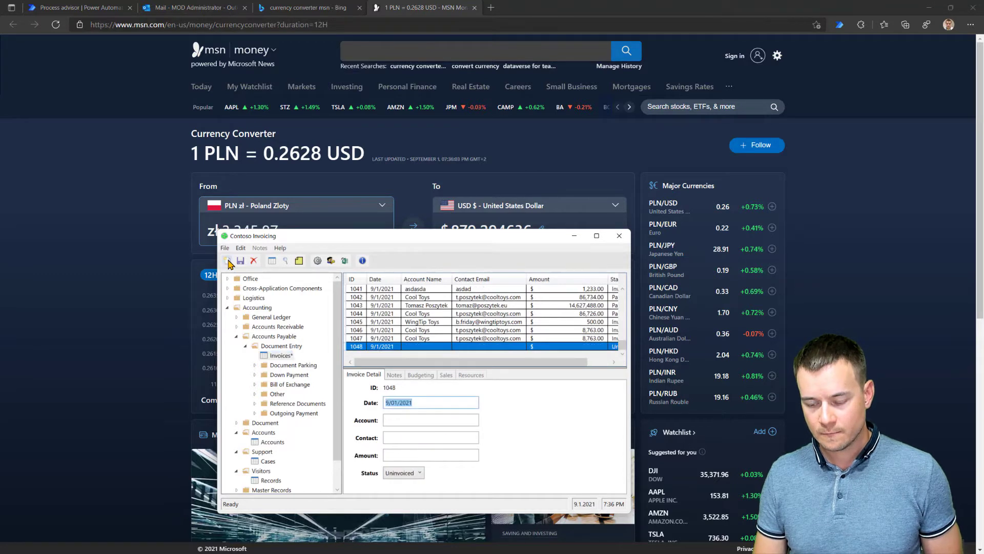
Copy the bill-to name Cool Toys from the invoice PDF into the new record's Account field in Contoso Invoicing
click(193, 11)
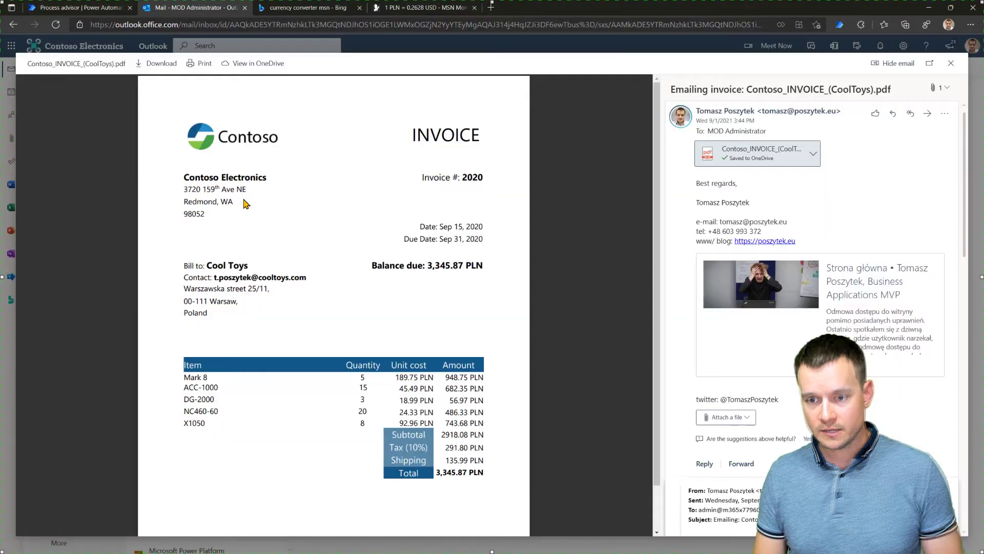
drag(208, 265, 247, 264)
key(ctrl+c)
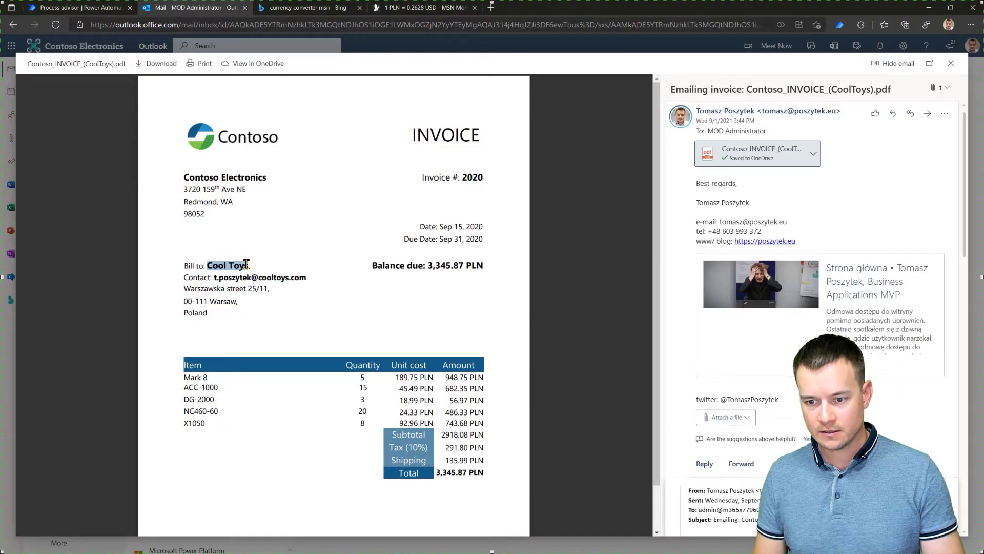
key(alt+Tab)
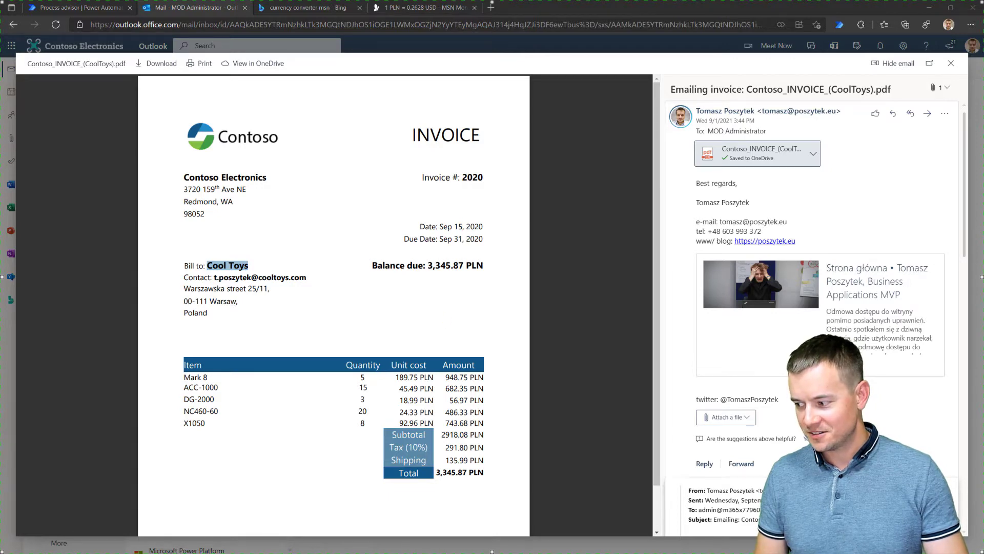
key(alt+Tab)
click(398, 423)
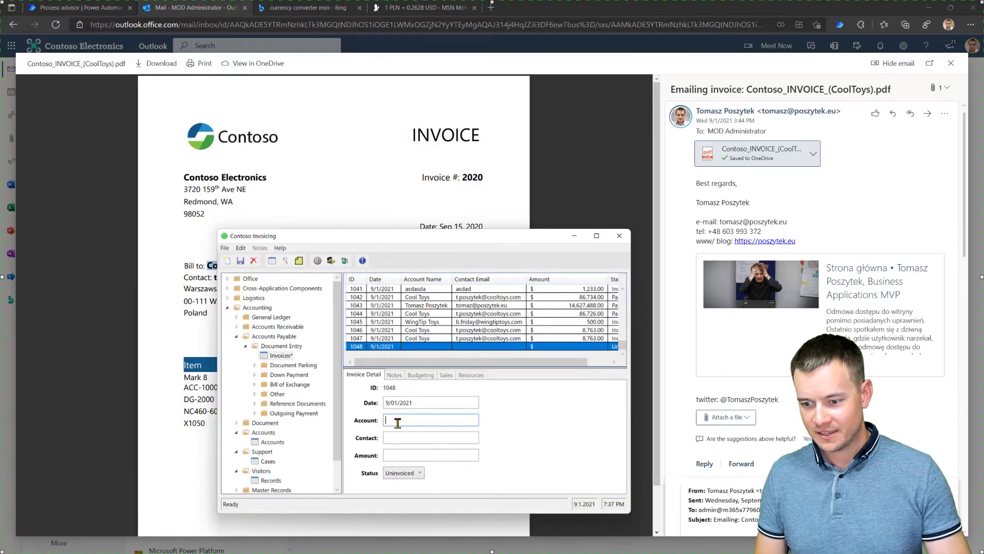
key(ctrl+v)
Copy the contact e-mail from the invoice PDF into the record's Contact field and complete its missing last character
click(191, 285)
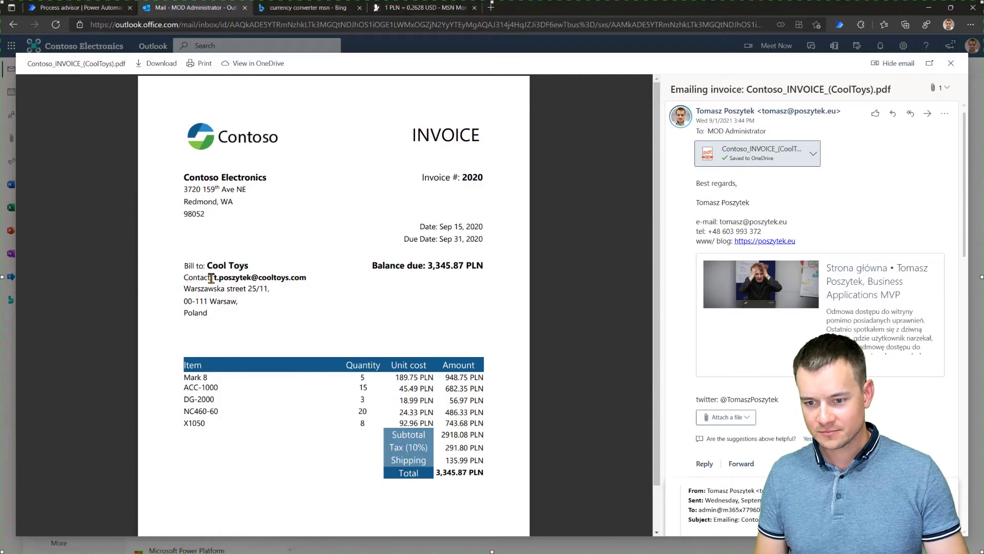
drag(212, 278, 331, 277)
key(alt+Tab)
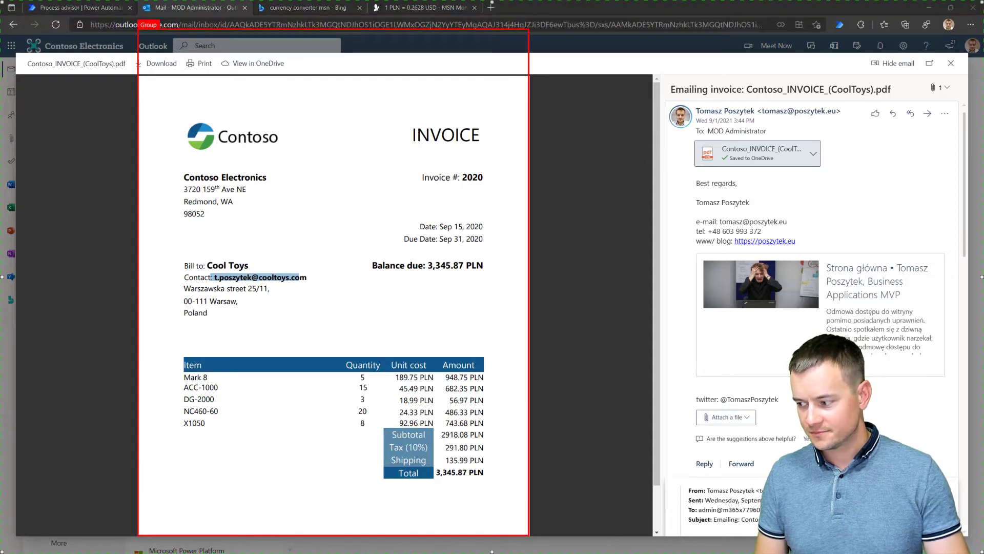
key(alt+Tab)
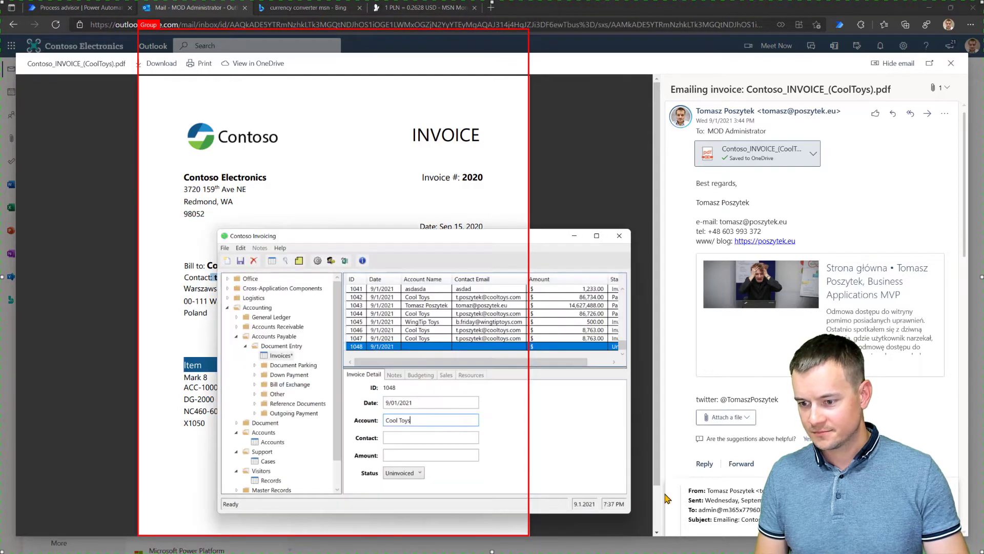
click(429, 437)
key(ctrl+v)
key(Delete)
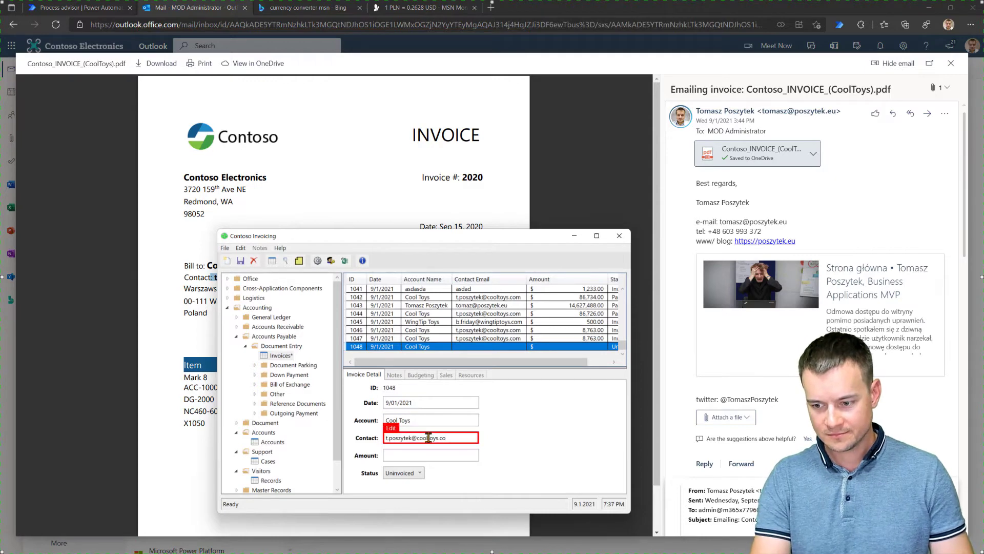
text(m)
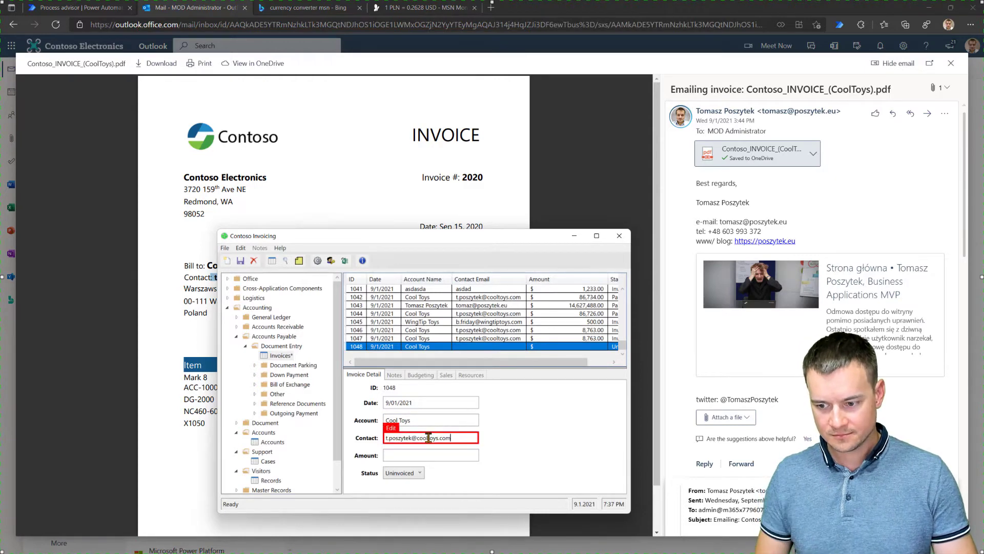
Set the record's amount to 879 and its status to Invoiced, then save it and close Contoso Invoicing
click(402, 10)
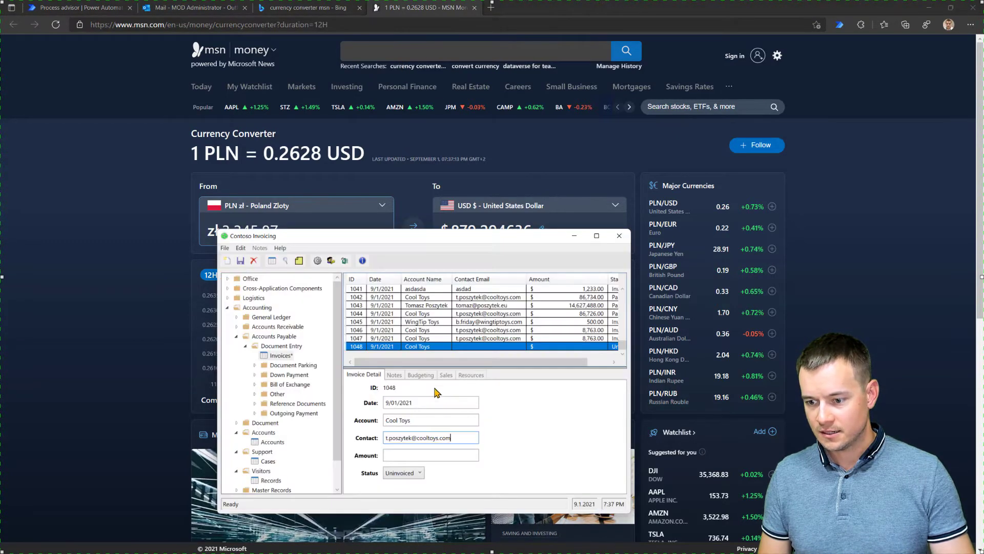
click(427, 454)
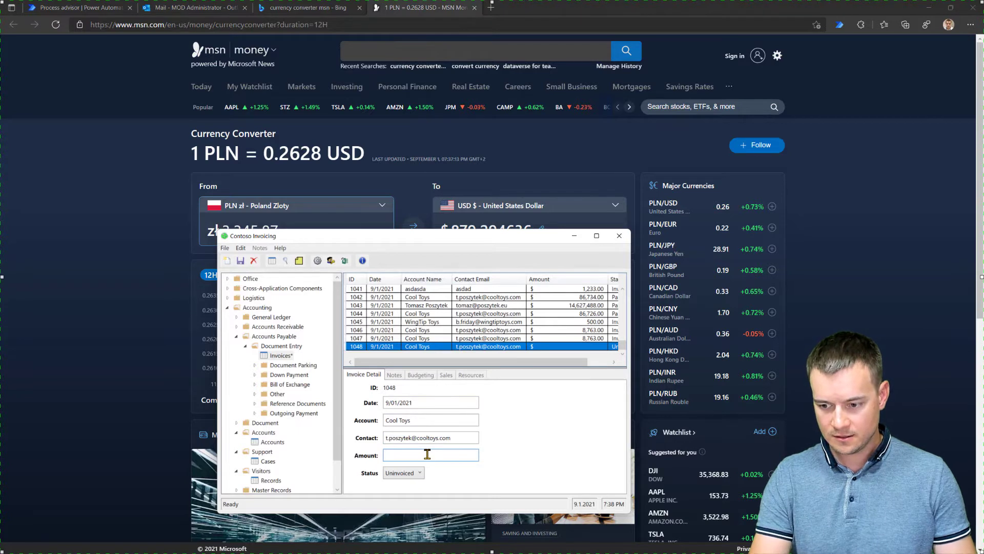
text(879)
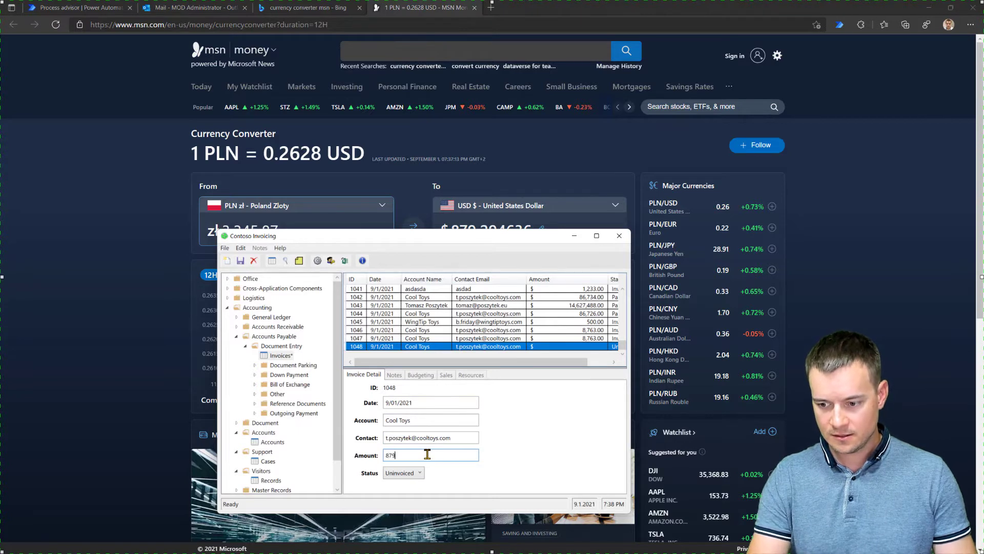
click(404, 472)
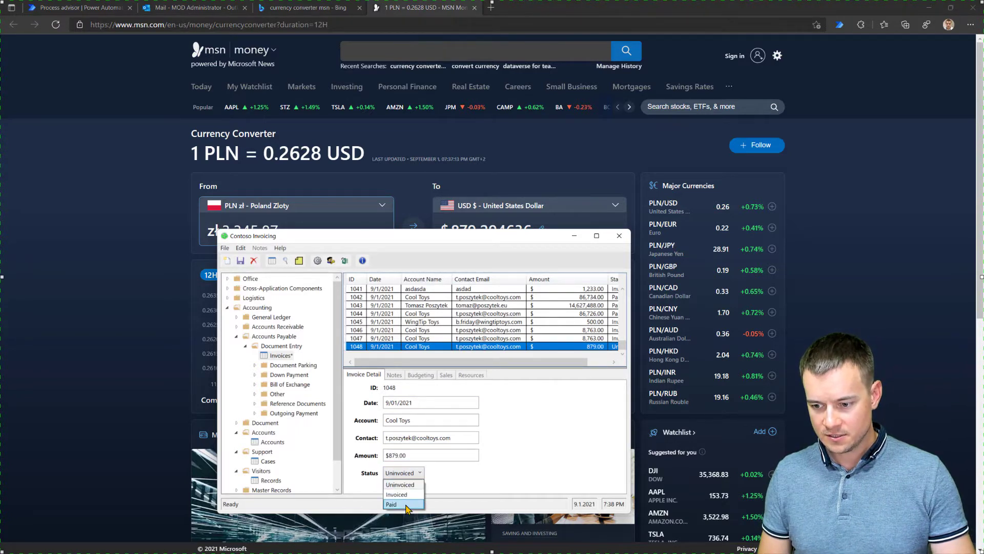
click(402, 495)
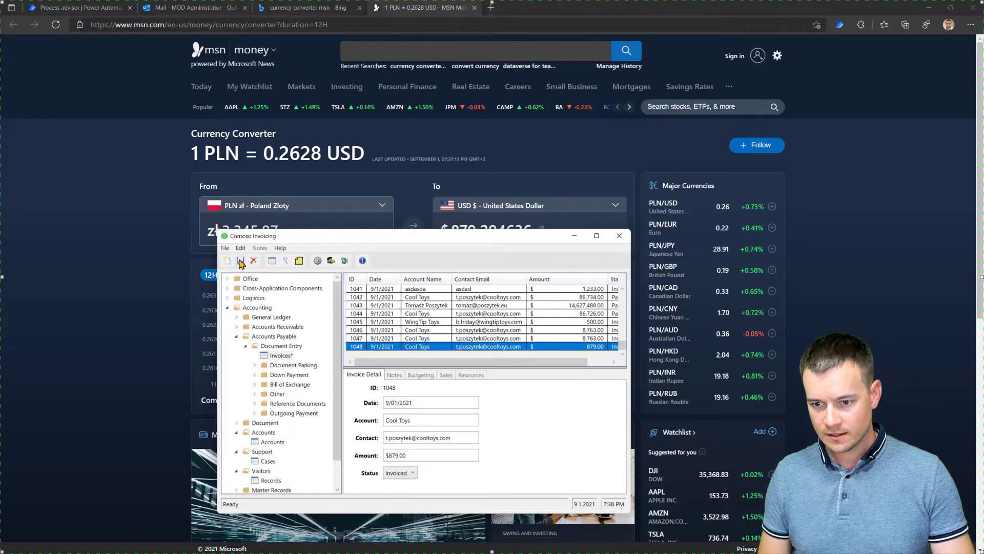
click(240, 262)
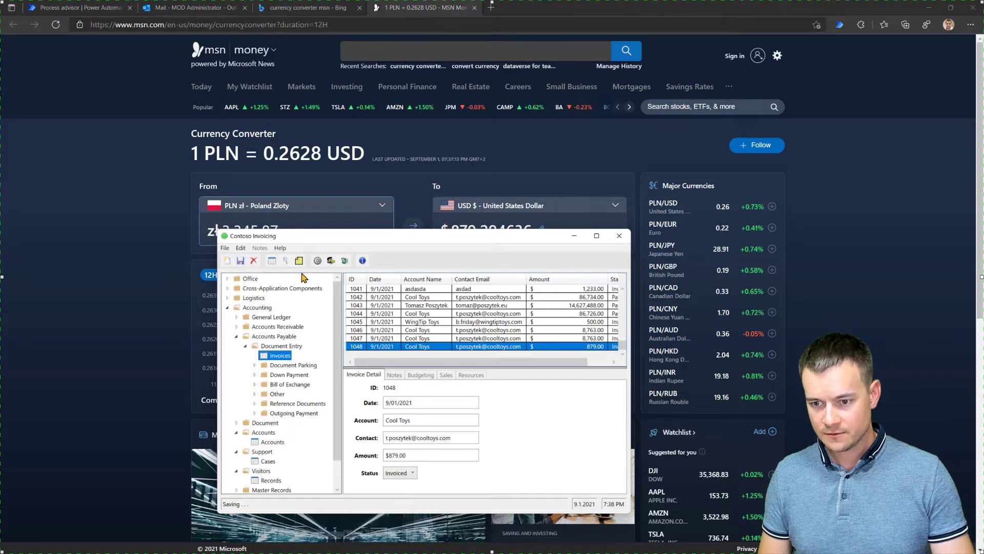
click(619, 237)
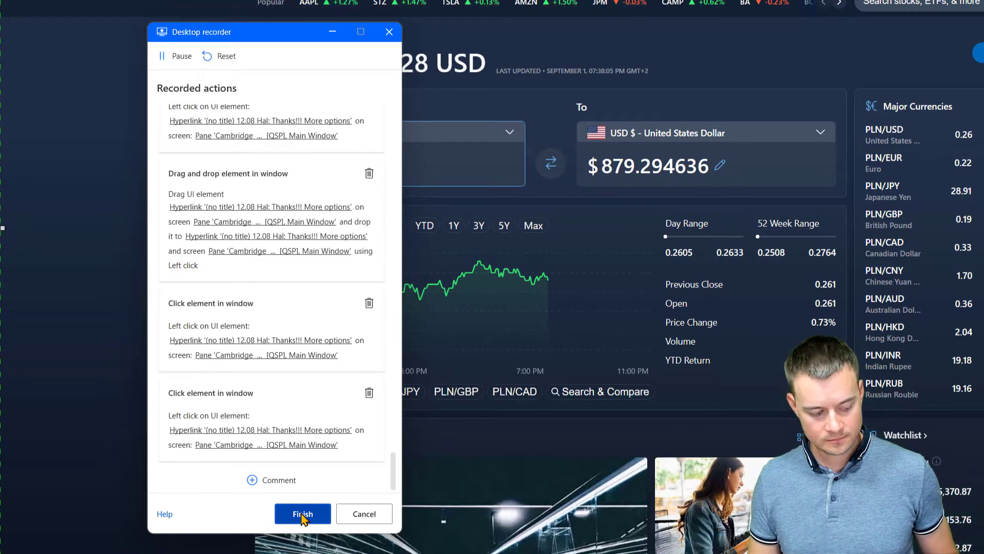
Finish the desktop recording and open it in Process advisor to review its list of recorded actions
click(301, 515)
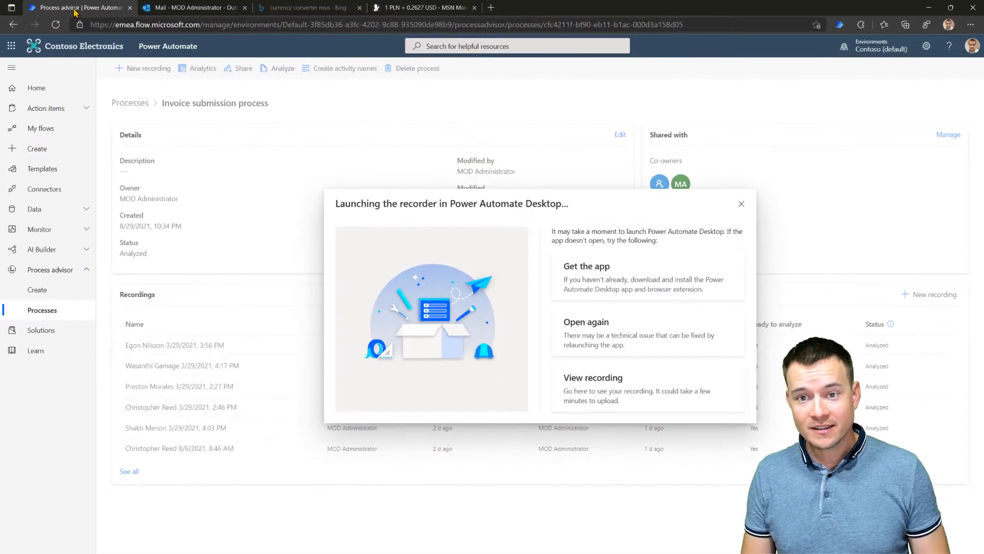
click(601, 387)
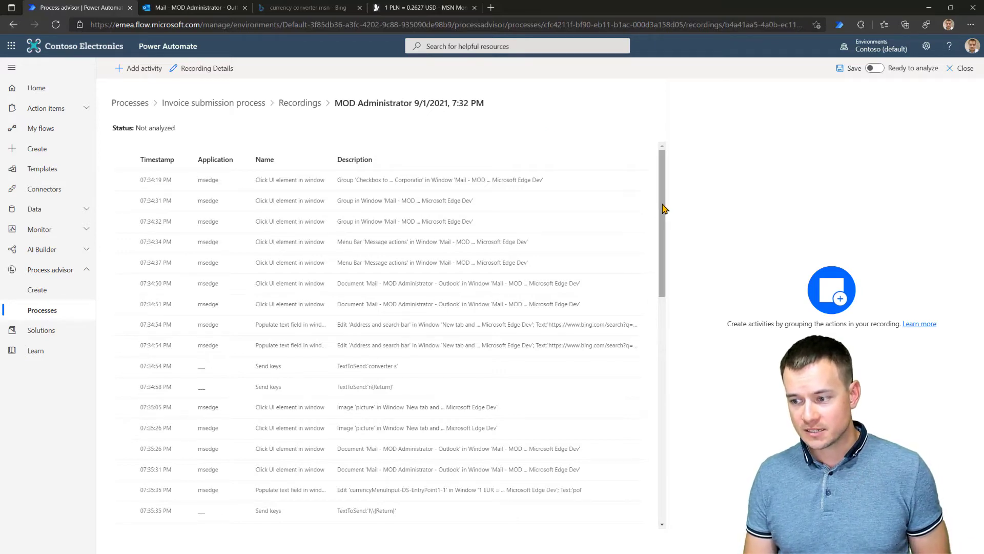
drag(664, 208, 672, 461)
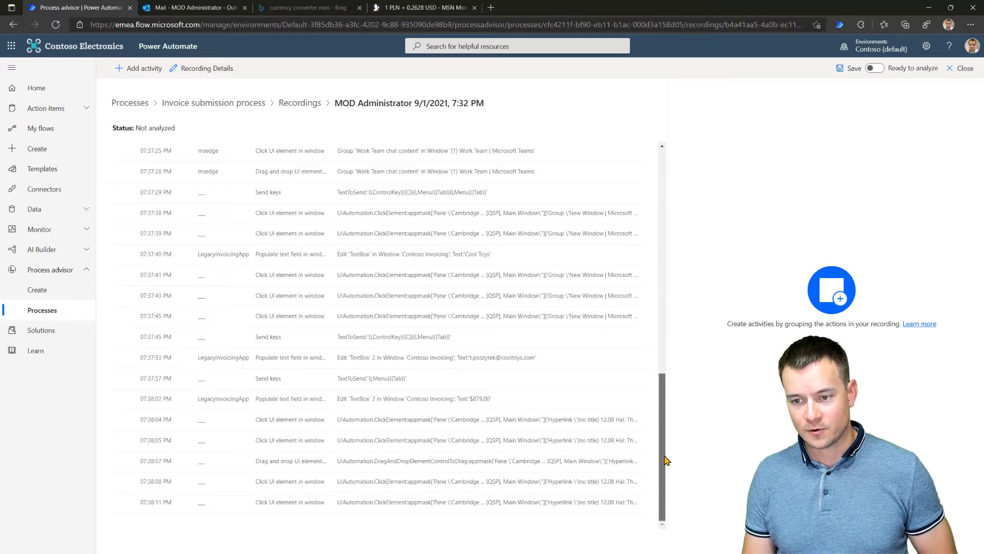
Examine the recording's list of actions from the beginning and the details of the 07:34:31 PM action
drag(665, 456, 647, 194)
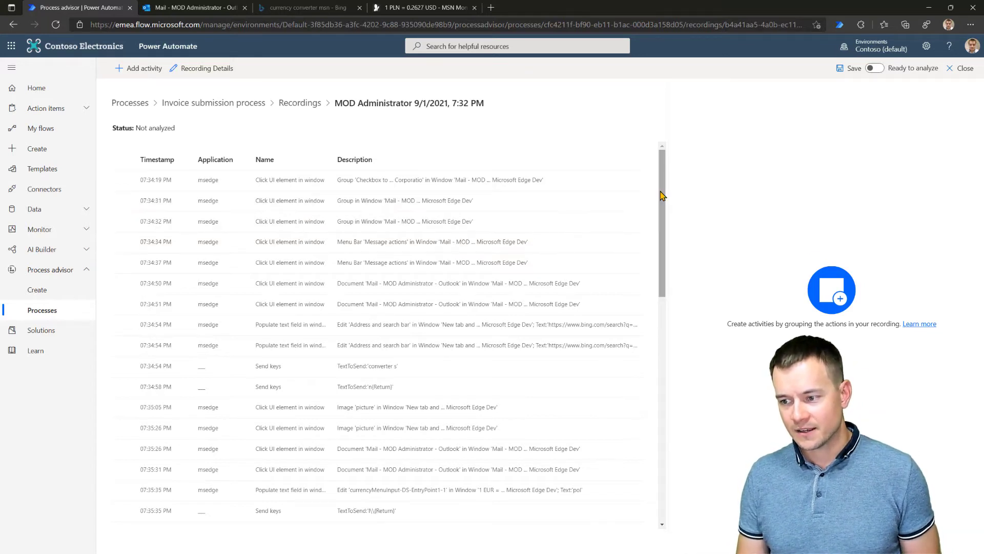
drag(664, 222, 661, 158)
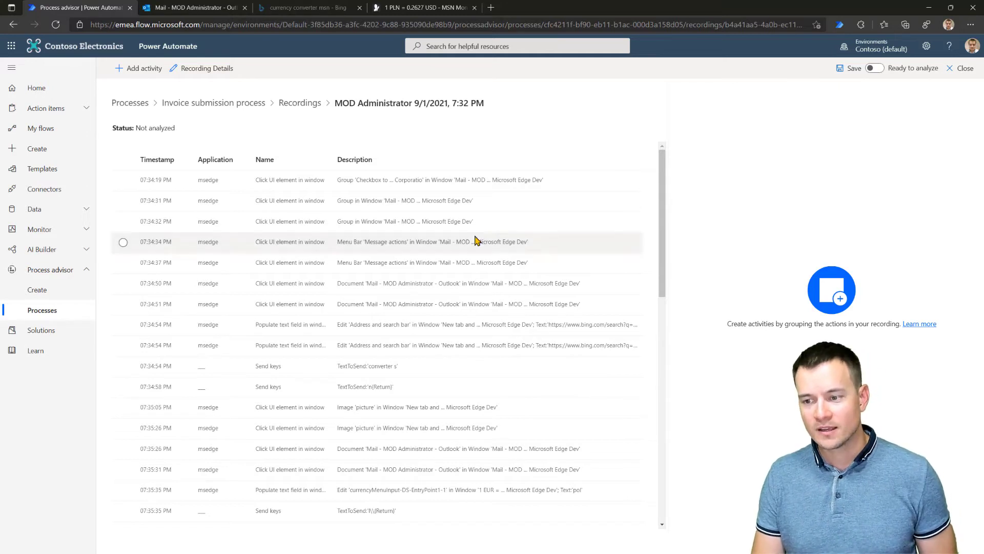
click(468, 202)
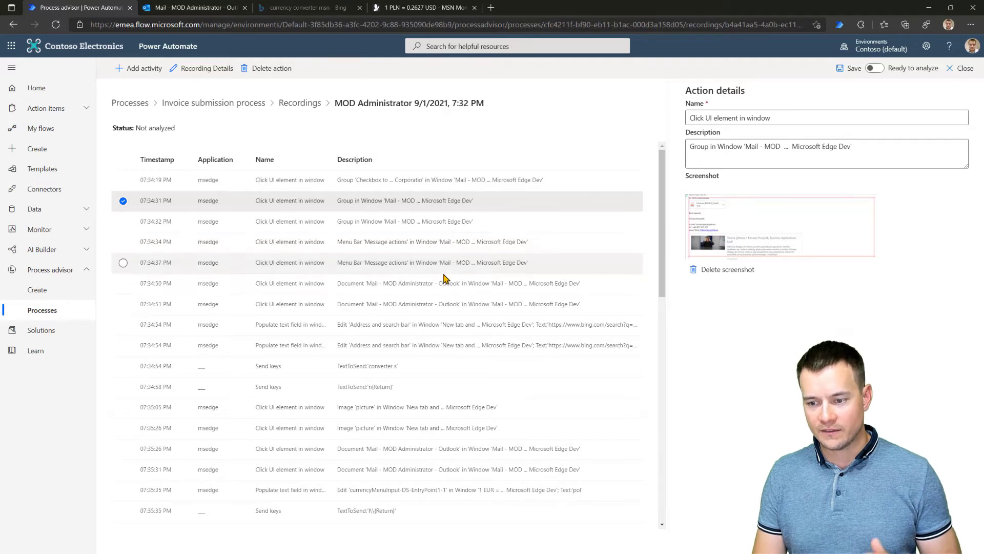
Delete the screenshot of the first 07:34:54 PM text-field action and remove everything after "search?" from its description
click(474, 322)
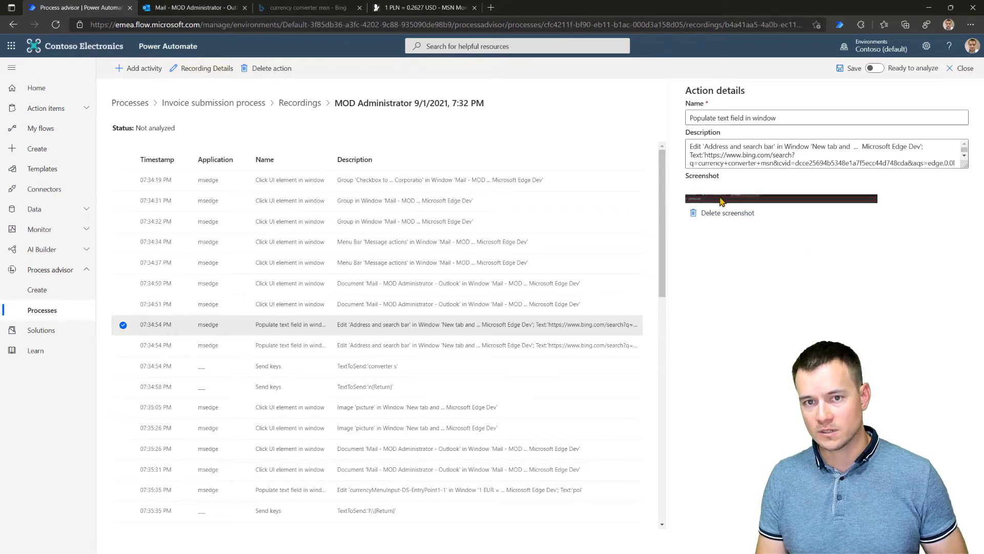
click(745, 213)
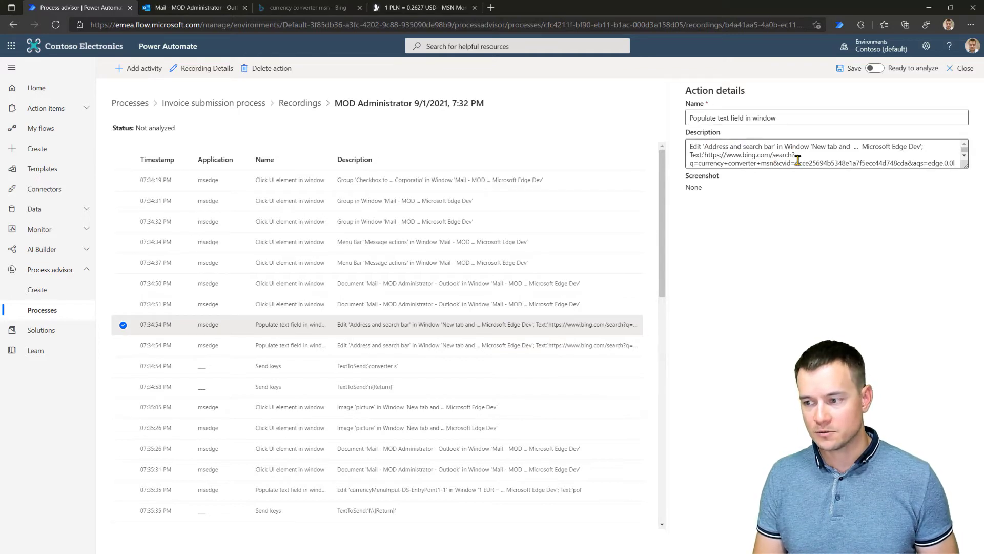
drag(800, 154, 919, 214)
key(BackSpace)
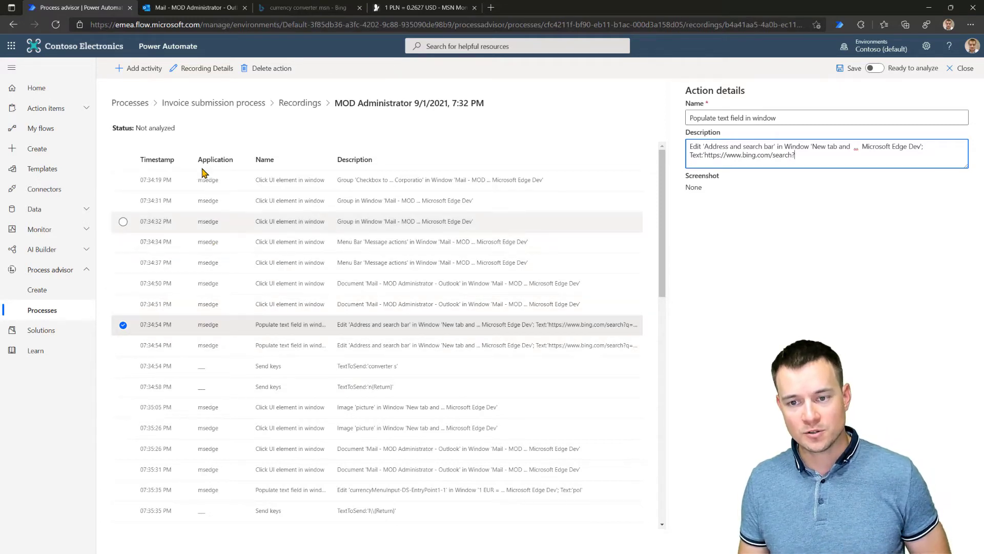
Add an activity named Download invoice attachment from email and extend it to start at the recording's first action
click(139, 72)
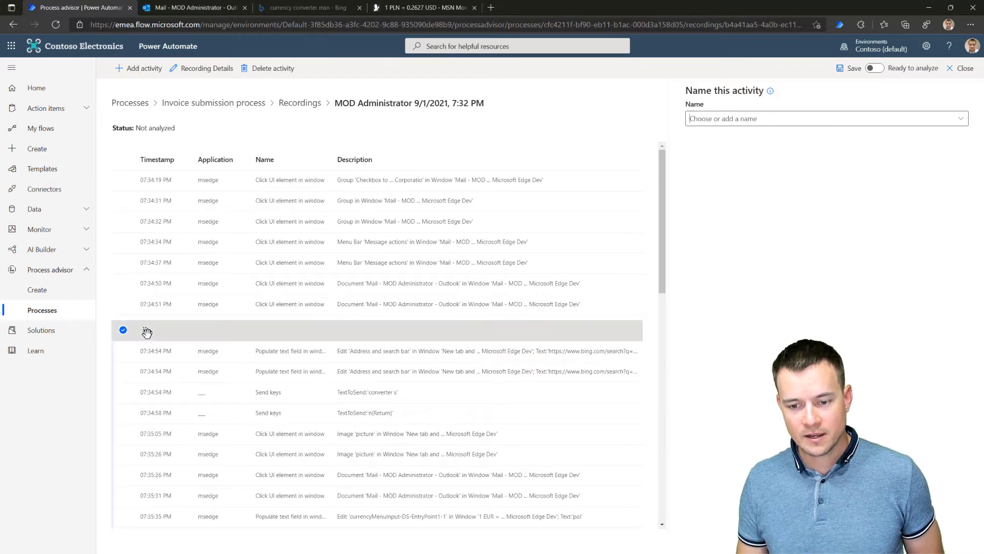
drag(146, 330, 145, 177)
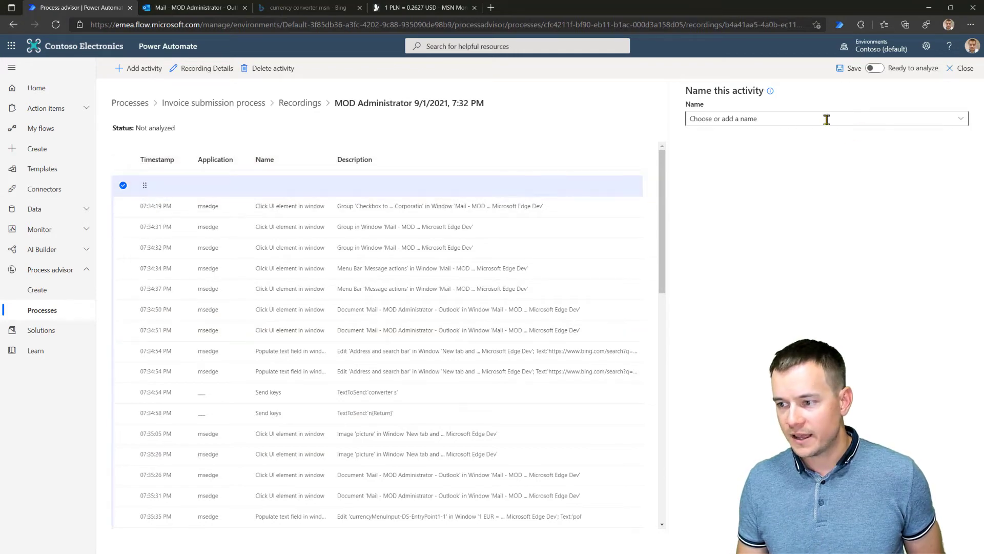
click(964, 122)
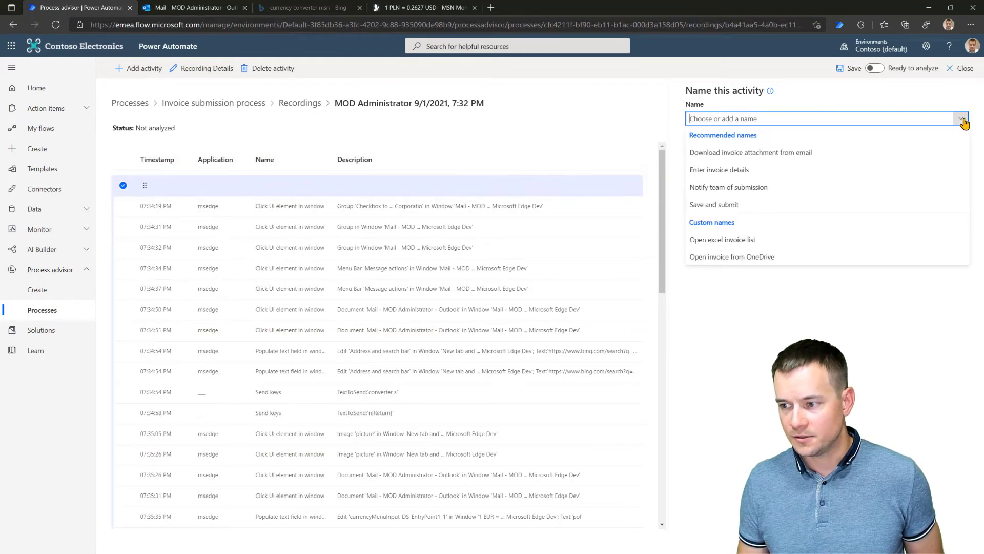
click(729, 158)
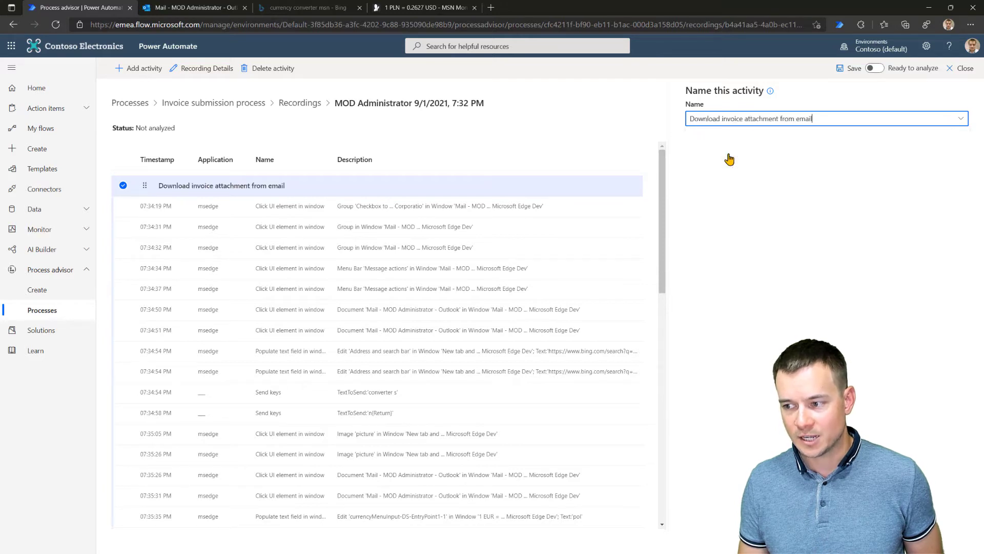
Add an activity named Open invoice from OneDrive that starts at the 07:34:34 PM action
click(354, 268)
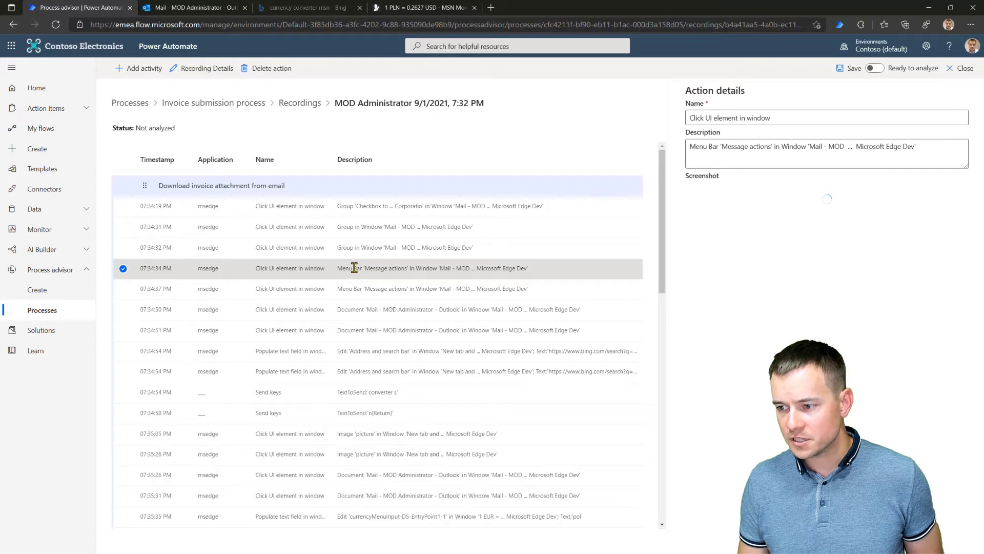
click(132, 73)
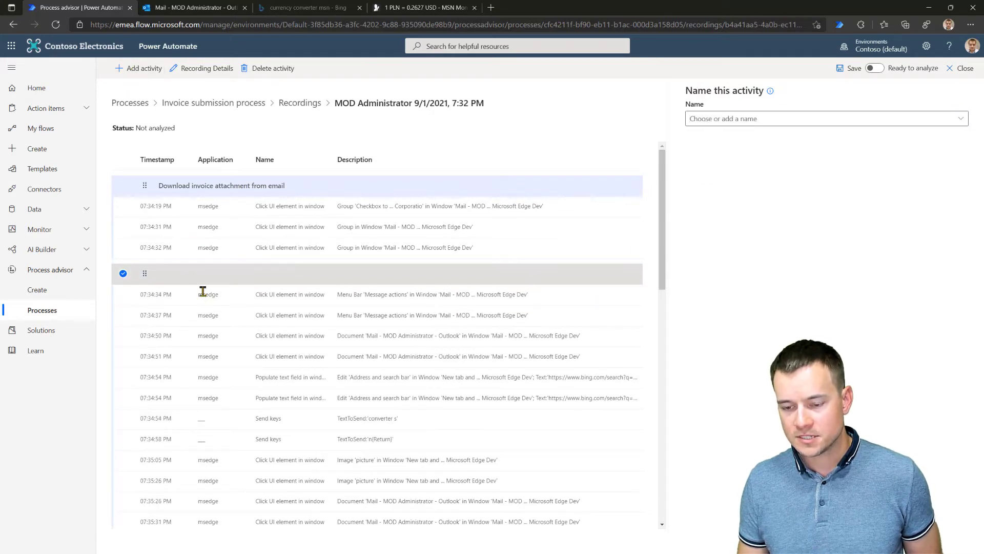
click(966, 123)
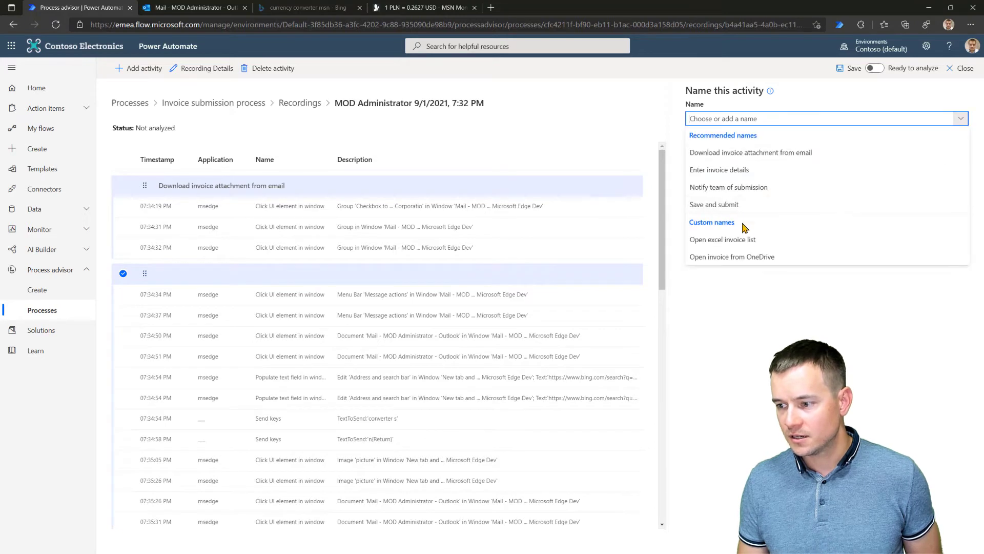
click(752, 258)
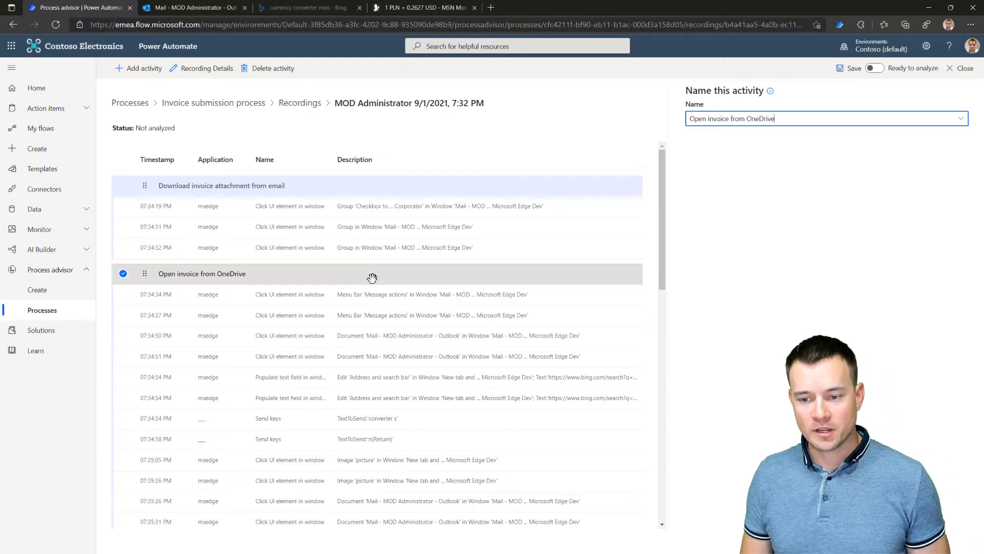
Add an activity with the custom name Convert currency that starts at the 07:34:50 PM action
click(962, 119)
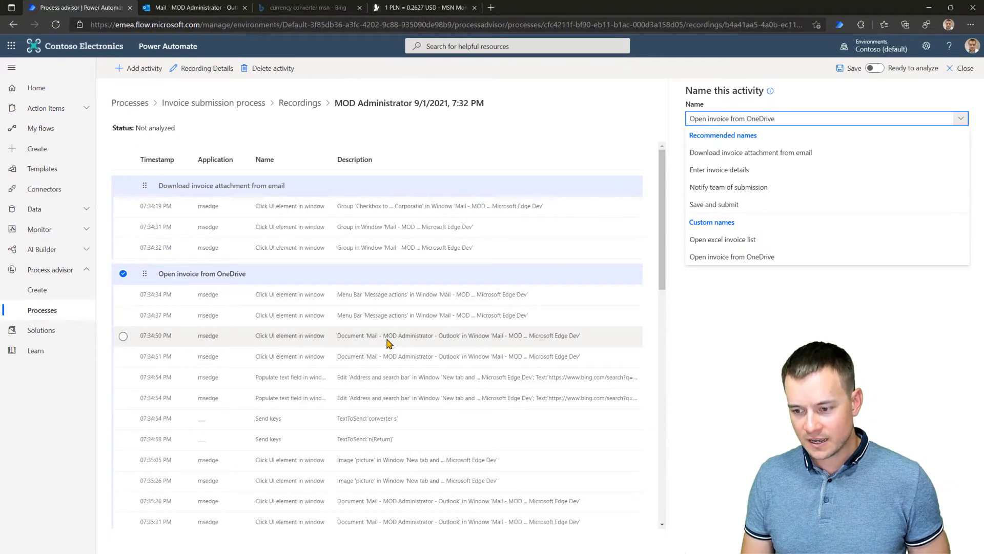
click(385, 378)
click(383, 335)
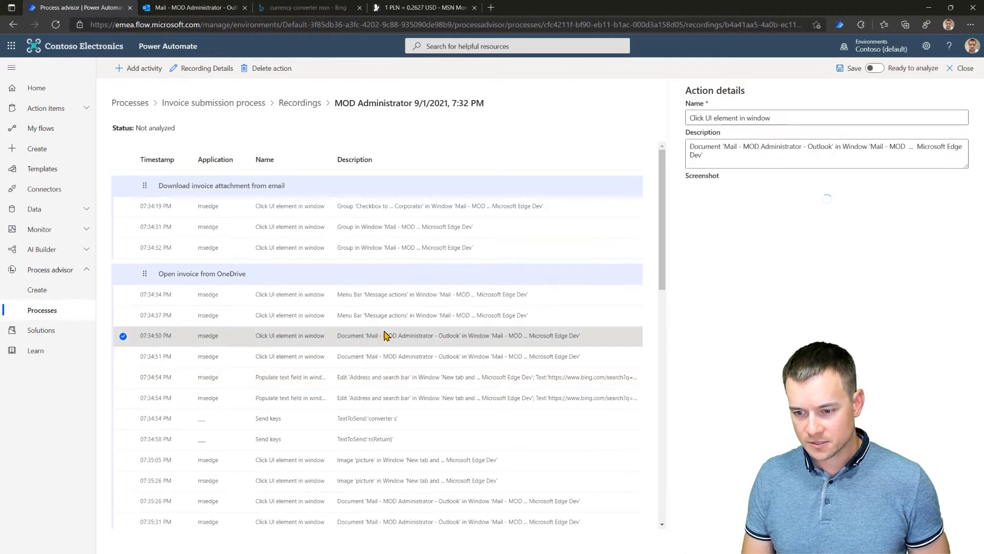
click(137, 68)
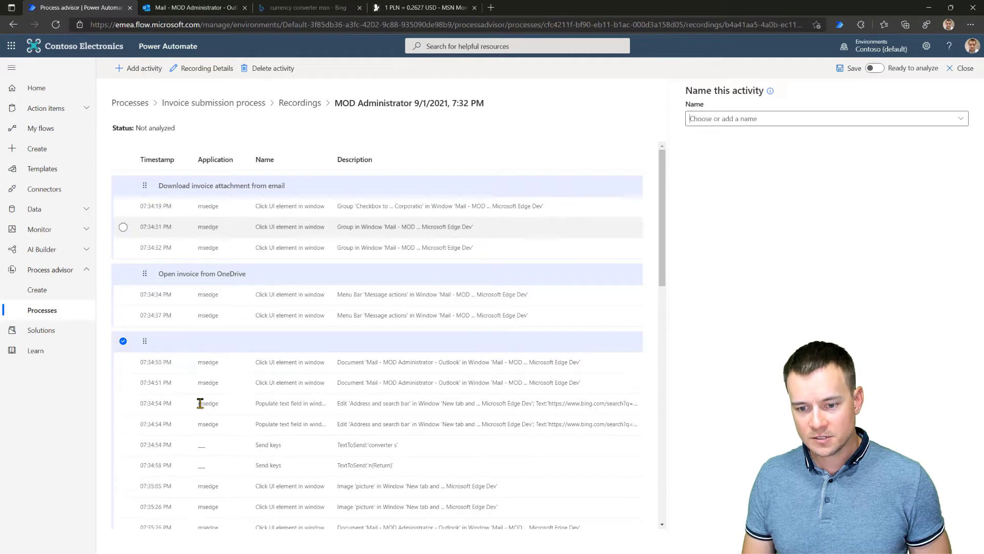
click(894, 119)
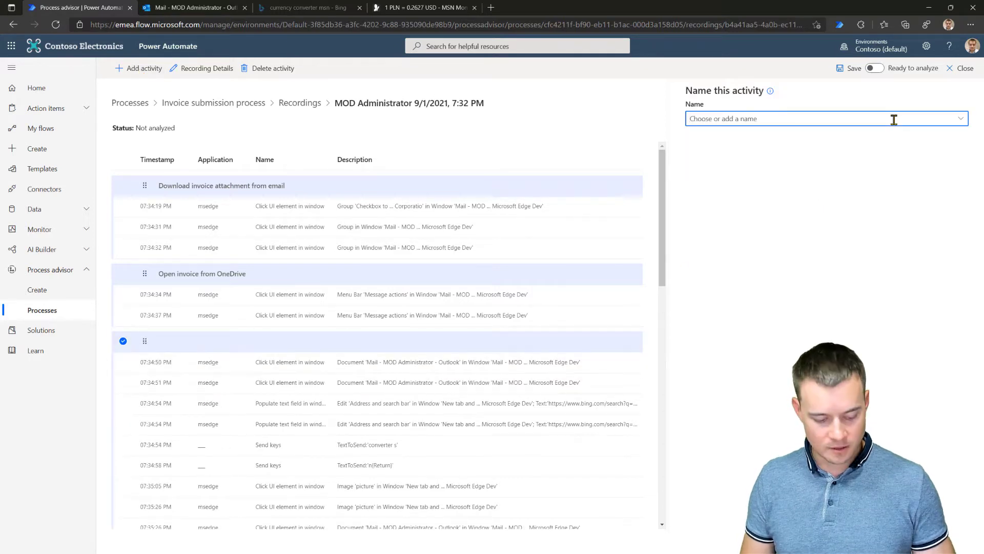
text(Convert)
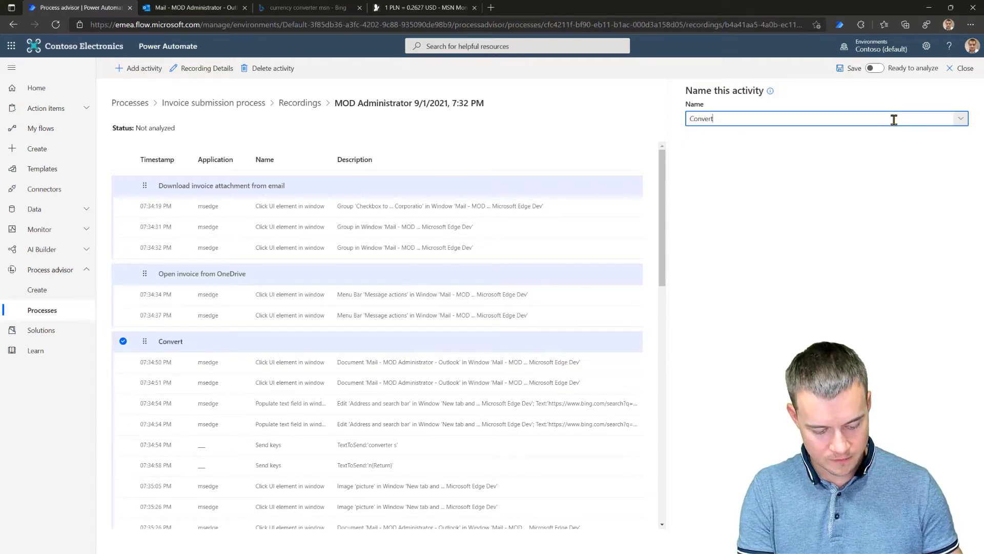
text( currency)
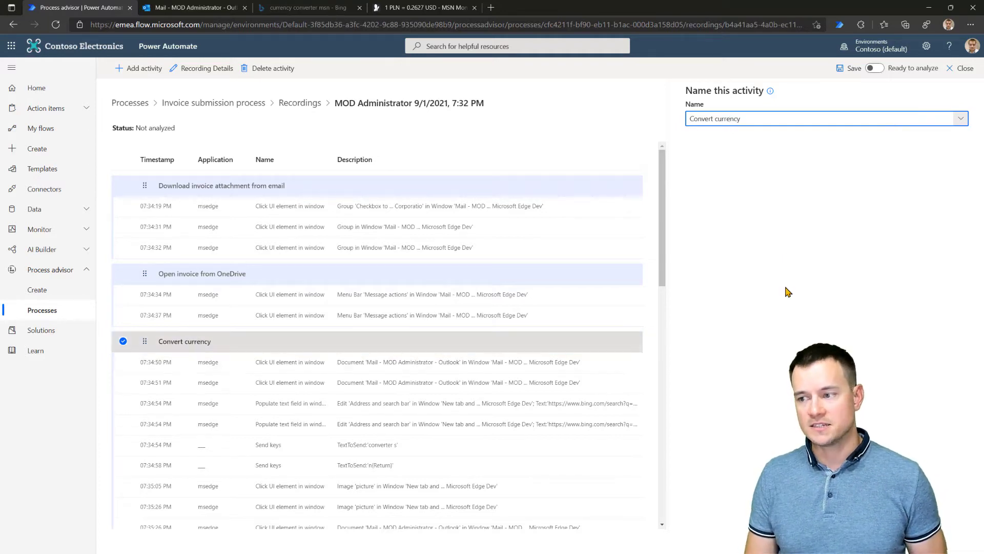
Add an activity named Enter invoice details that starts at the 07:37:38 PM action, just before the Contoso Invoicing entries
scroll(296, 326, down, 1)
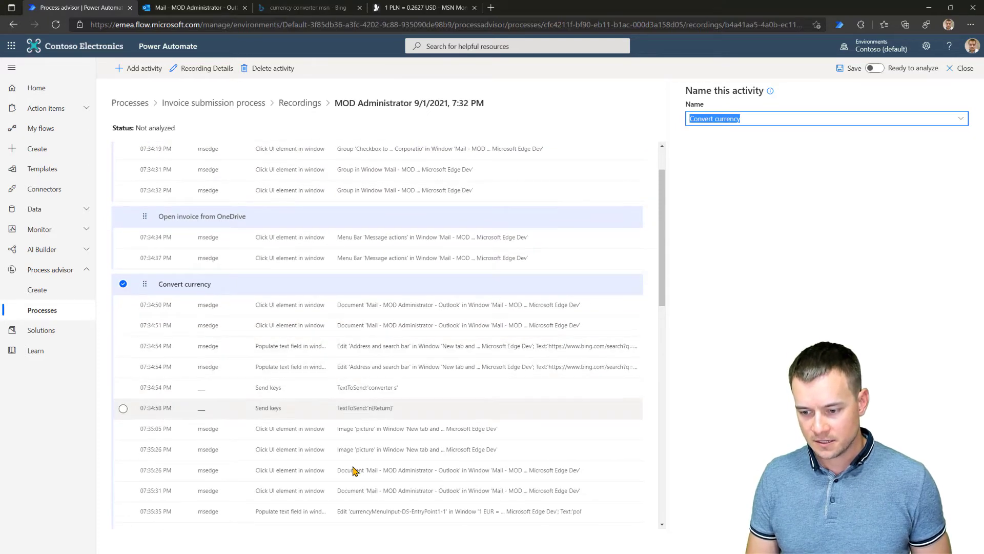
drag(663, 283, 662, 382)
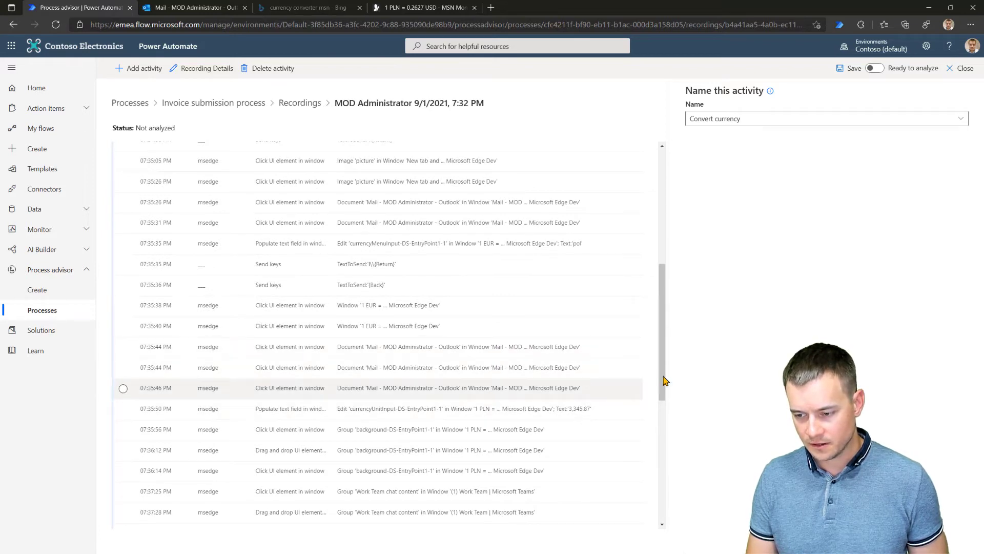
drag(666, 369, 670, 424)
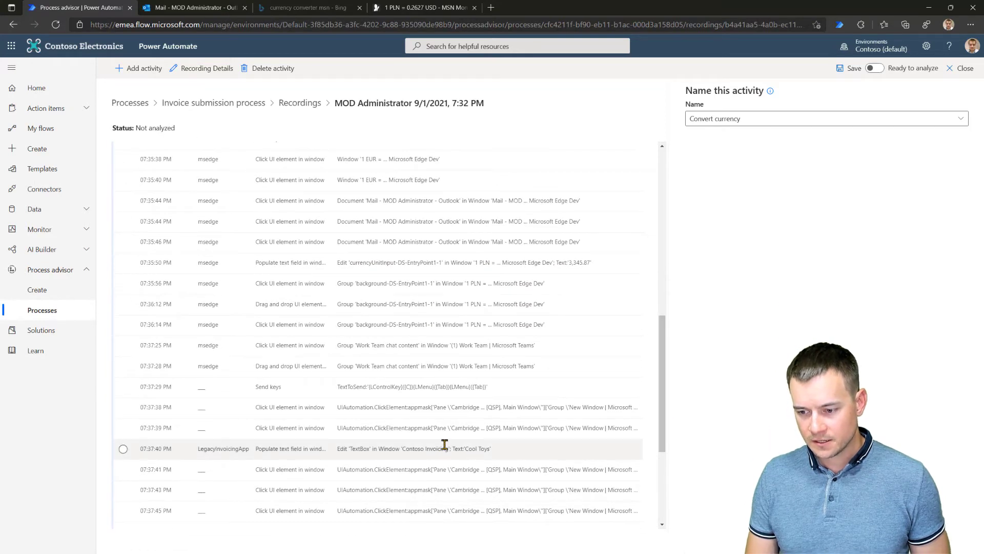
click(434, 445)
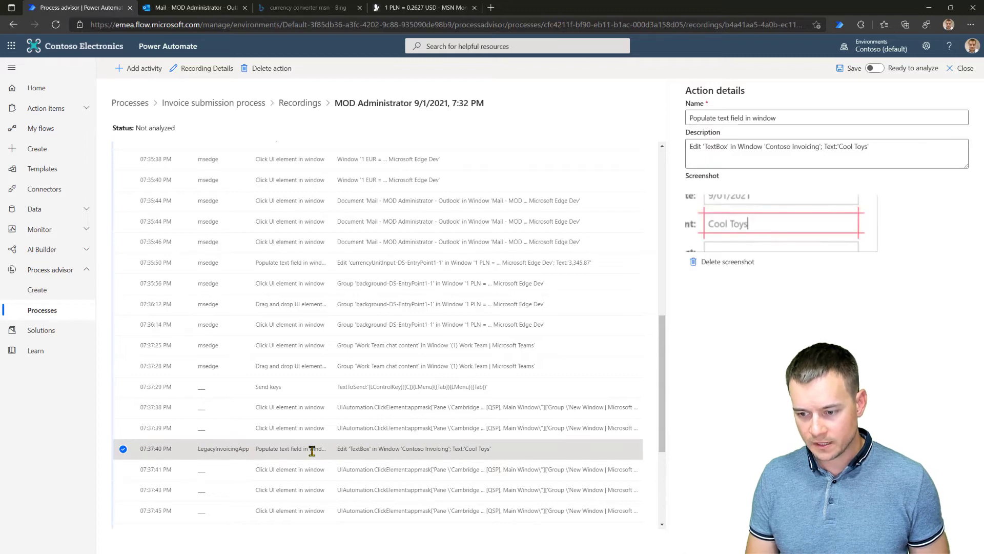
click(385, 406)
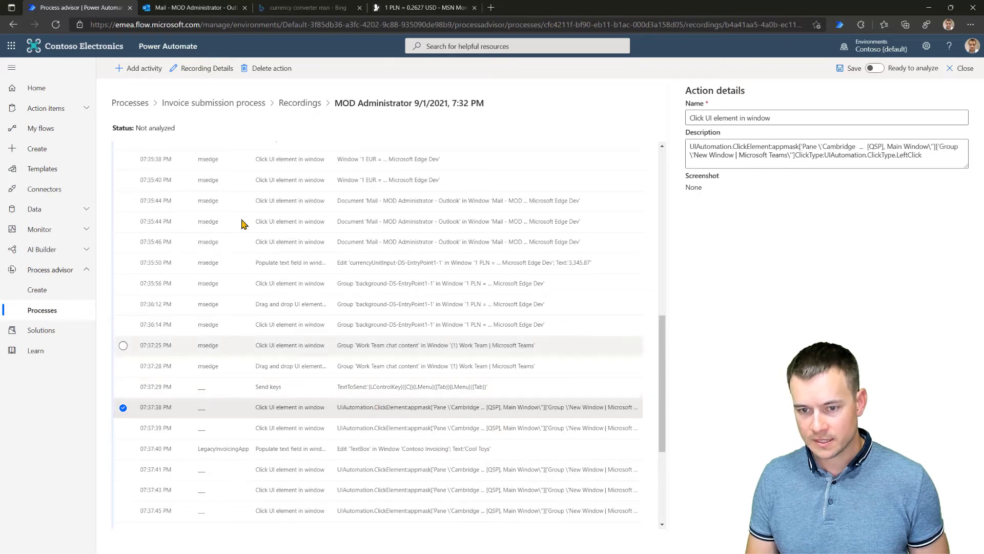
click(146, 70)
click(806, 119)
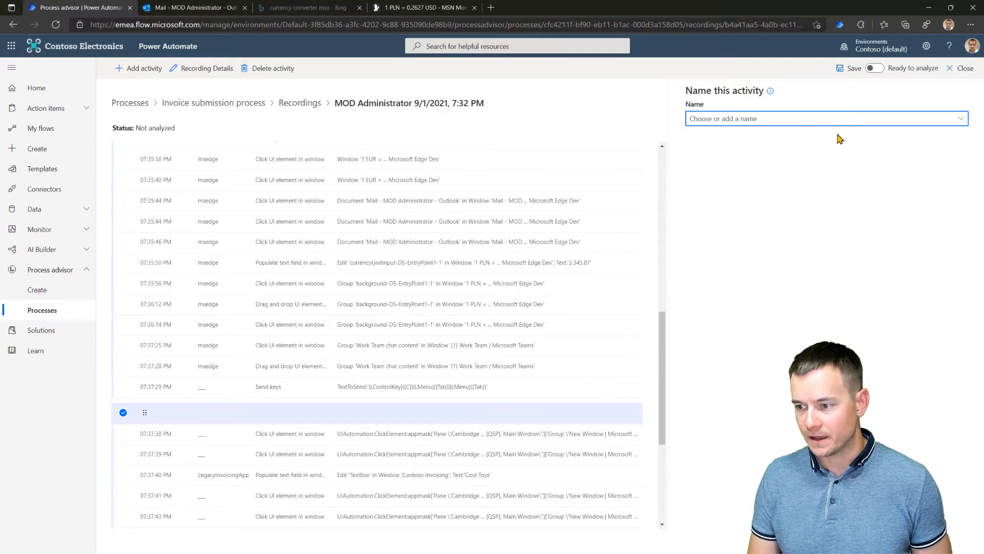
click(960, 118)
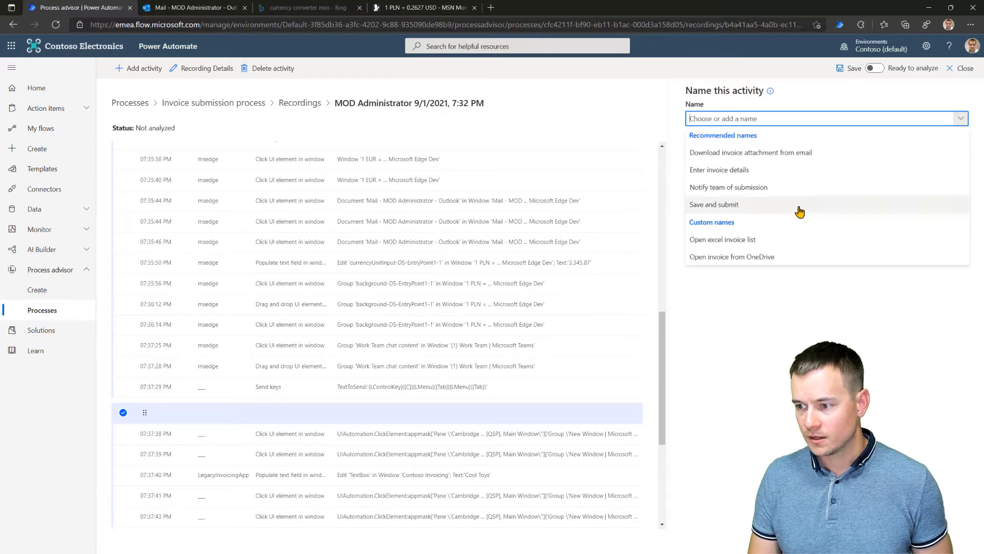
click(760, 176)
Add an activity named Save and submit that starts at the 07:38:08 PM action near the end of the recording
scroll(380, 425, down, 2)
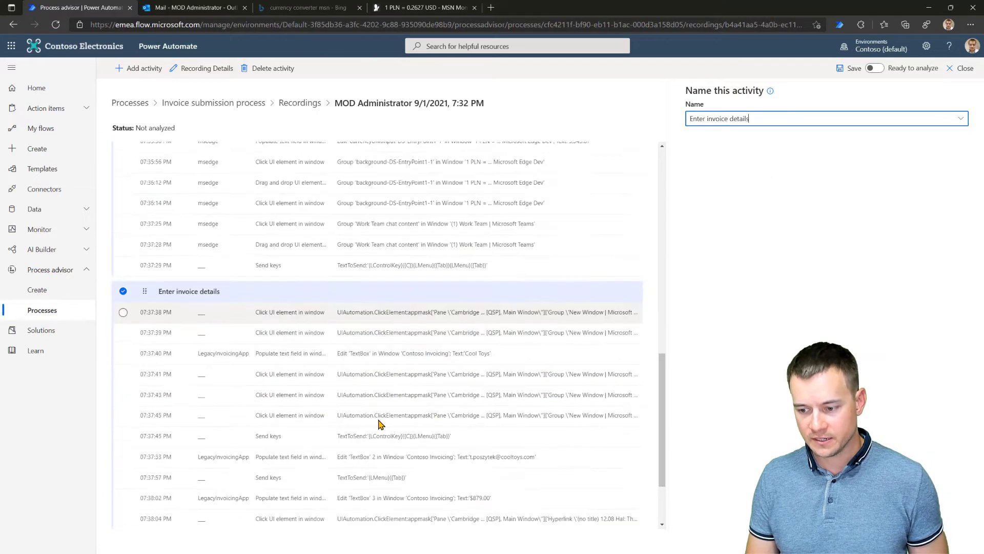
scroll(380, 425, down, 2)
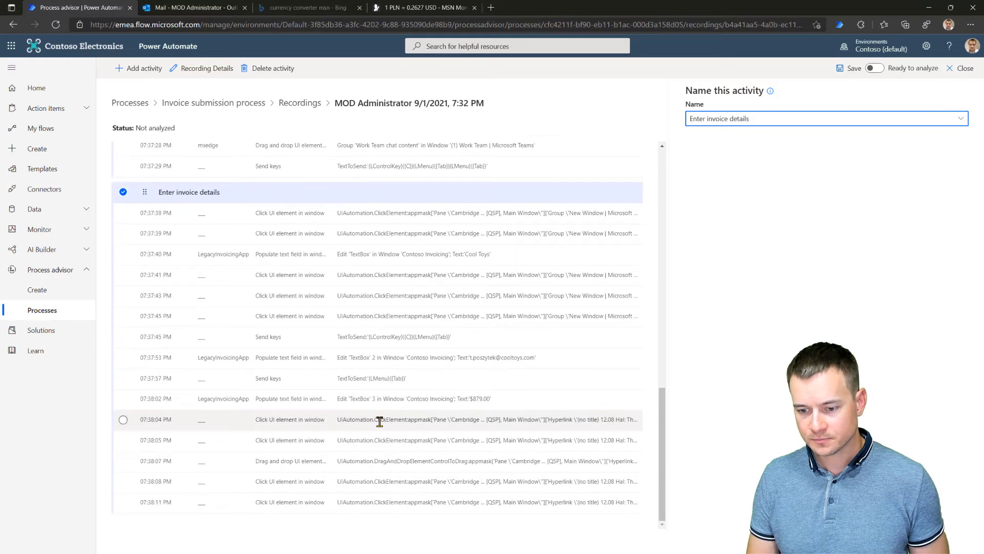
click(196, 481)
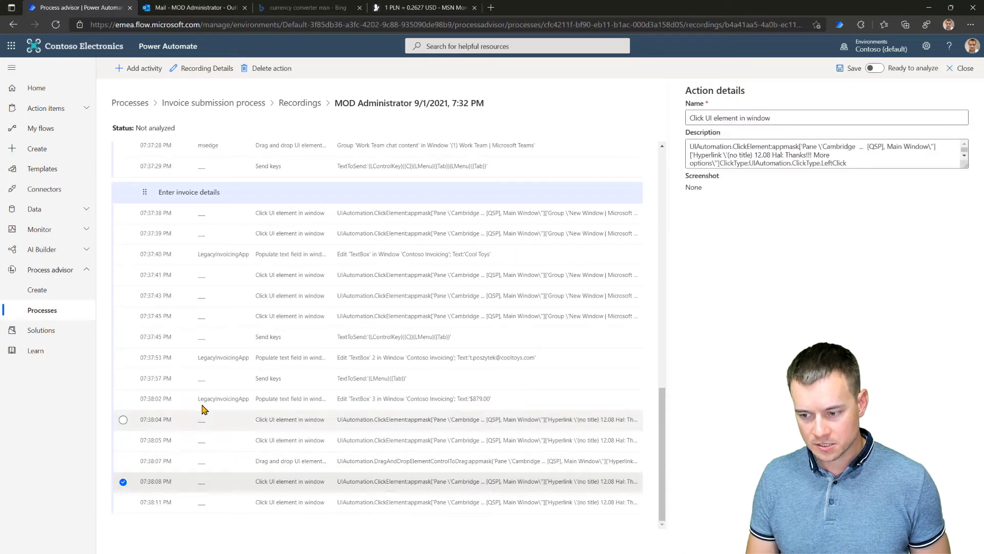
click(138, 69)
click(962, 120)
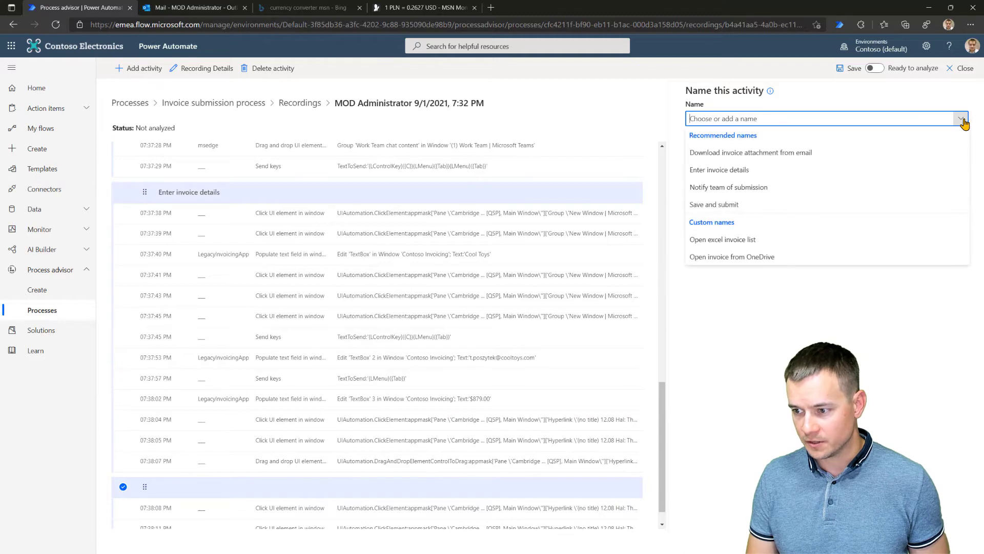
click(734, 205)
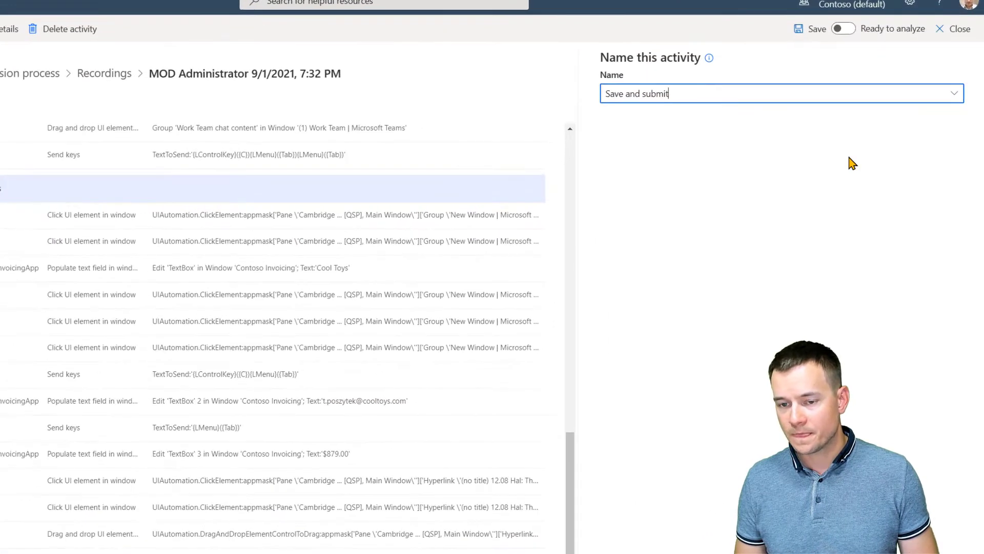
Mark the recording as ready to analyze, save it, and close it to return to the process's recordings
click(839, 23)
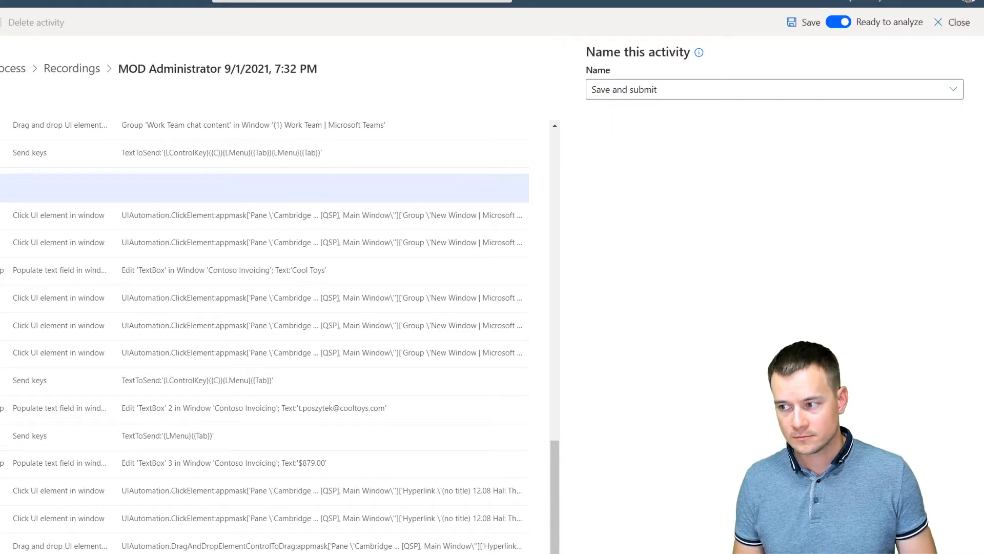
click(799, 30)
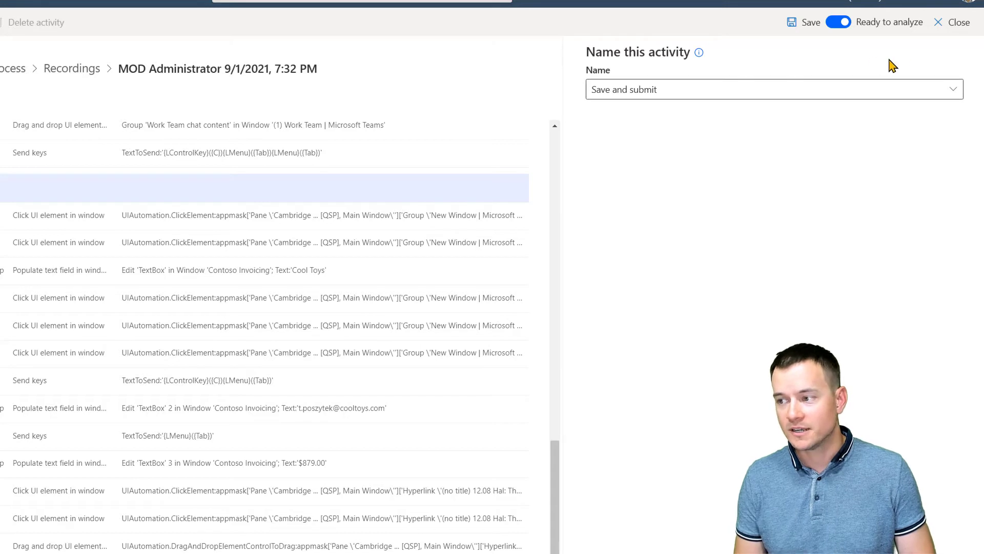
click(957, 28)
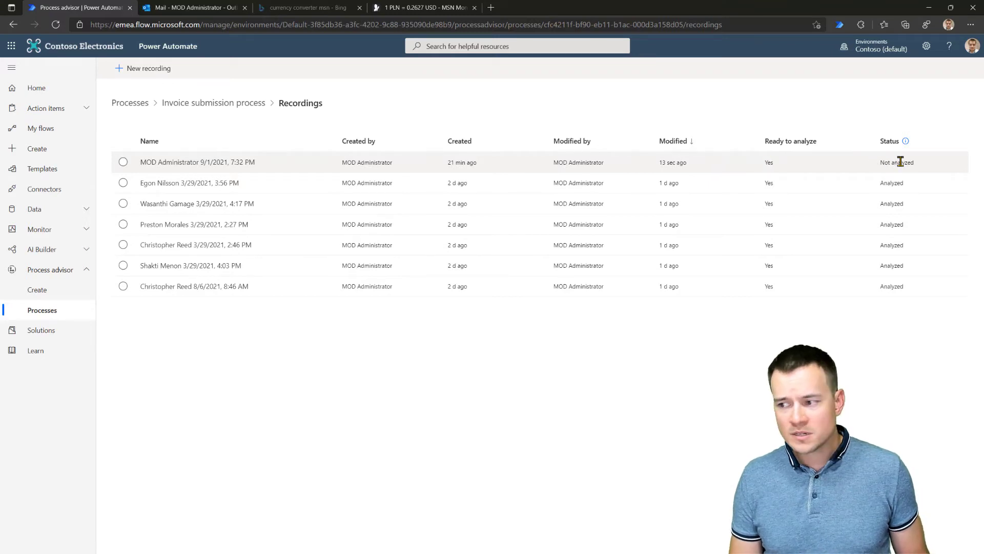
Check what the recording statuses mean, and run the analysis of the Invoice submission process from its details page
click(904, 143)
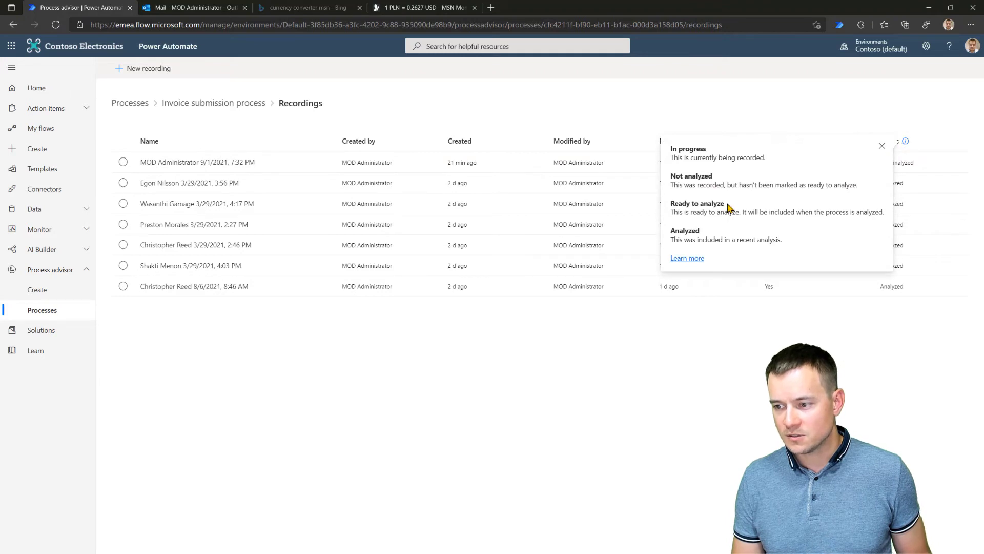
click(780, 121)
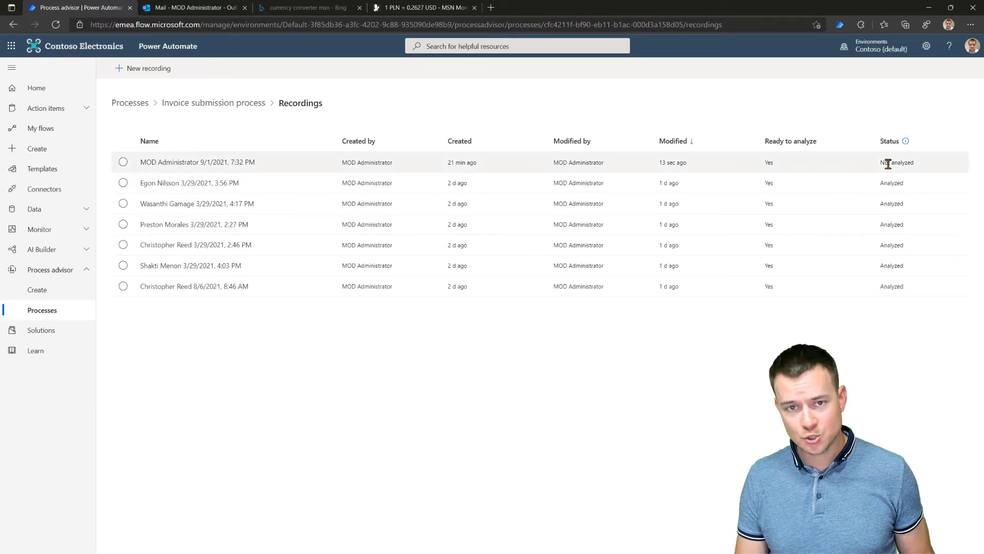
click(230, 105)
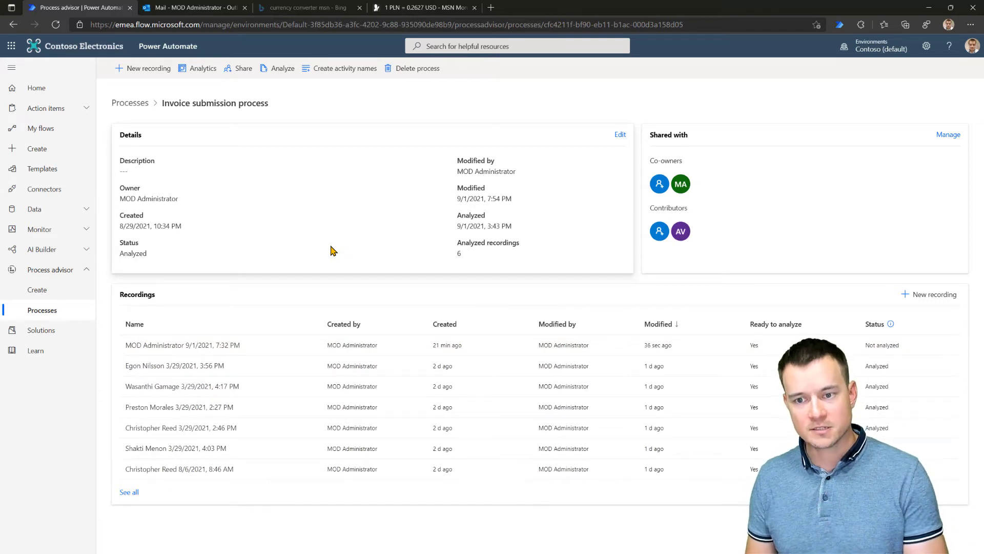
click(283, 71)
click(543, 331)
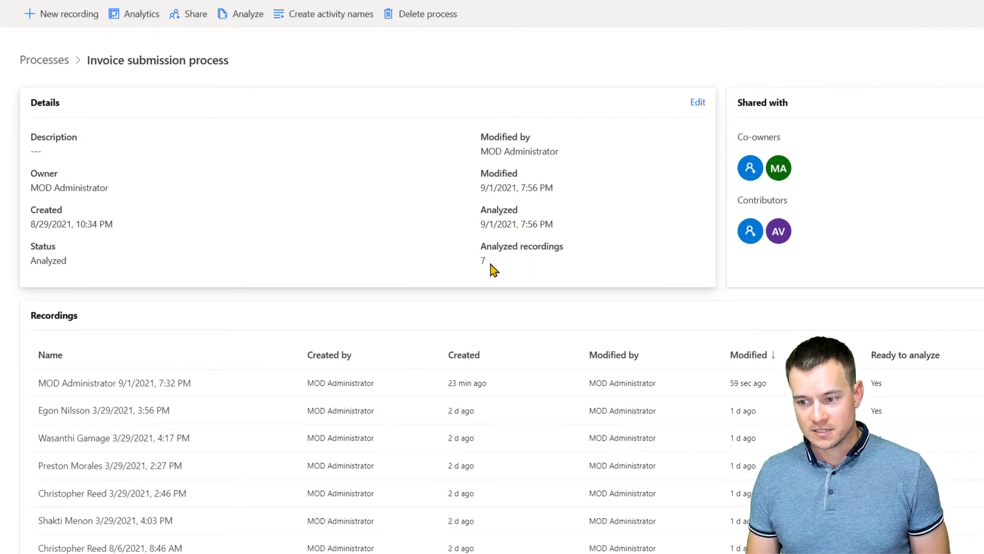
Open the process analytics and examine the variants by frequency, the average time per activity and the time per recording
click(137, 15)
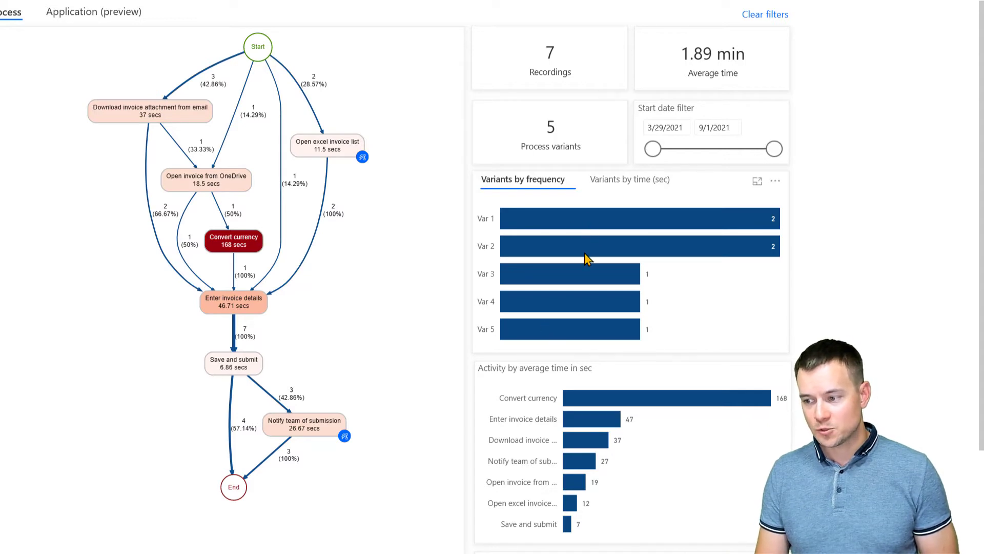
mouse_move(588, 231)
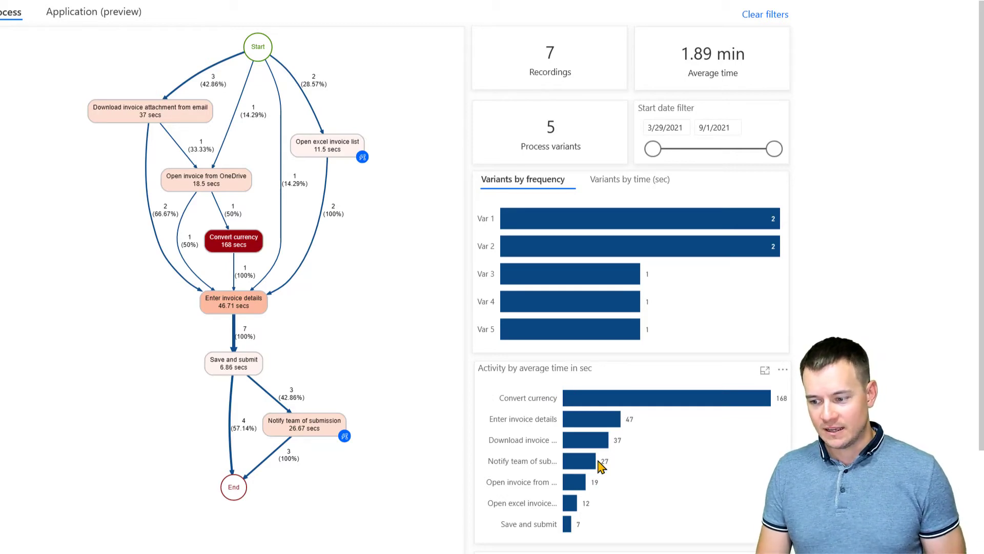
scroll(596, 463, down, 3)
scroll(600, 354, down, 1)
mouse_move(597, 333)
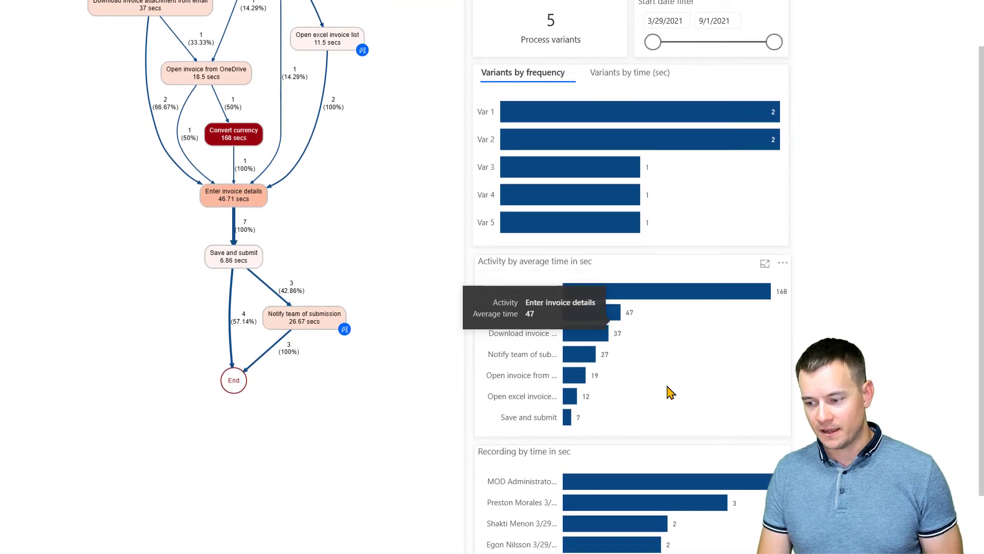
scroll(667, 392, down, 3)
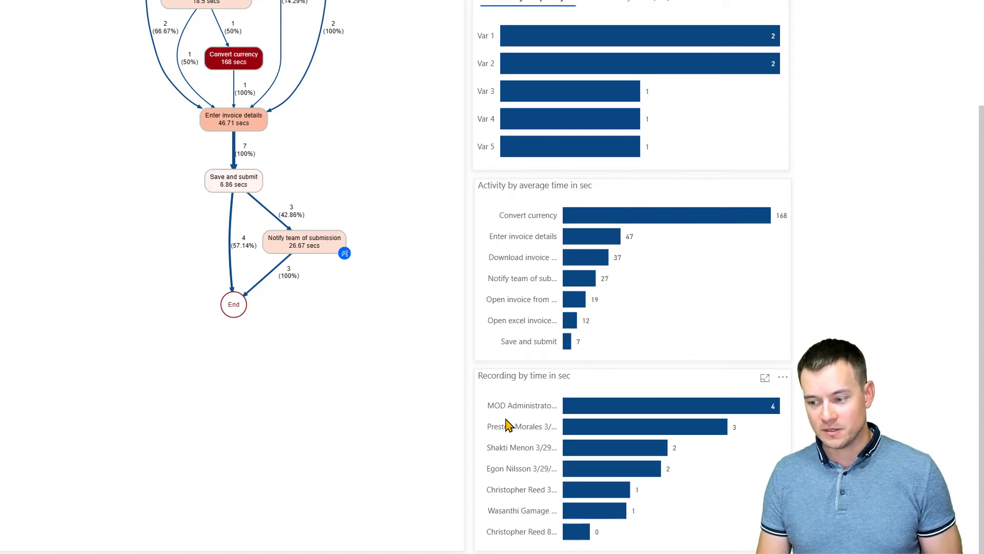
scroll(520, 429, up, 3)
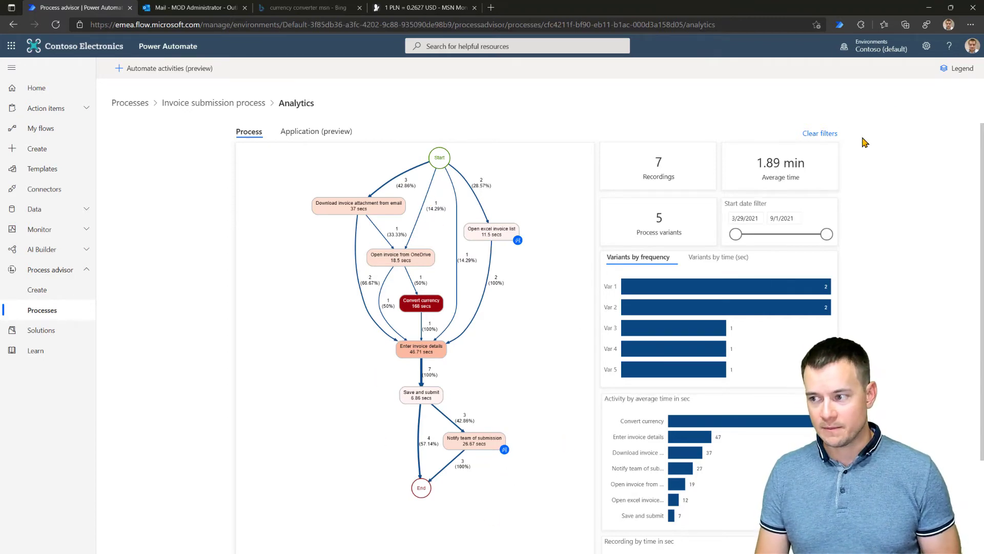
Consult the analytics legend and inspect the path from Save and submit to Notify team of submission on the process map
click(957, 68)
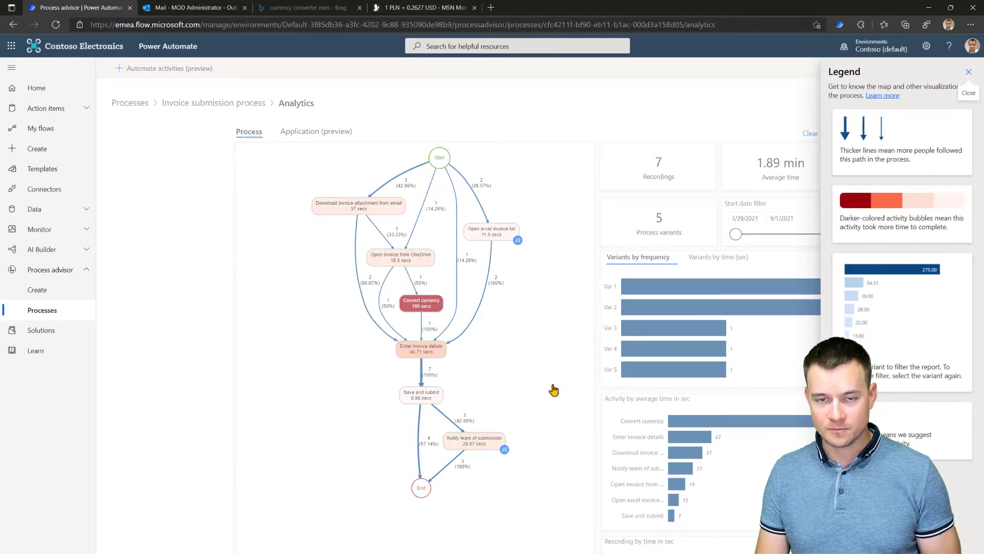
click(535, 301)
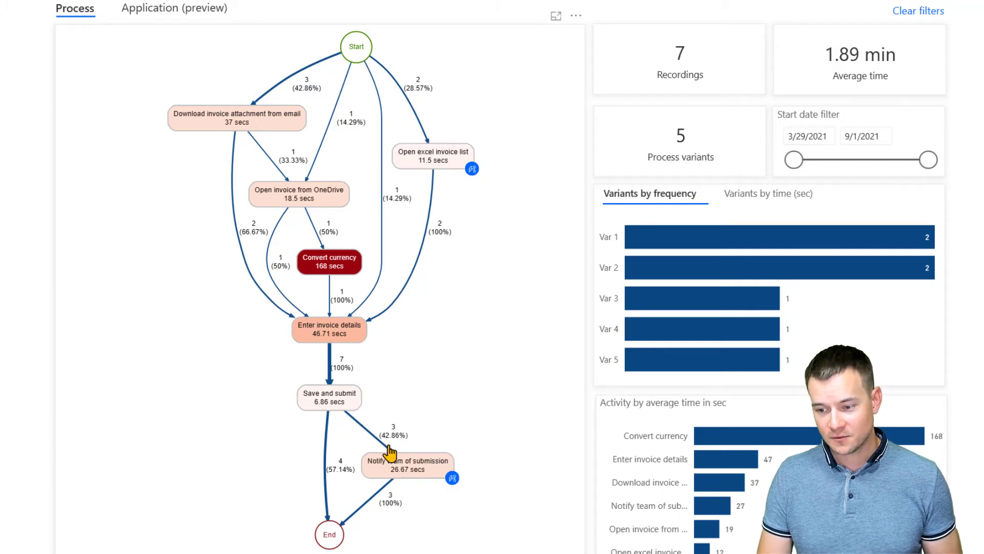
mouse_move(385, 447)
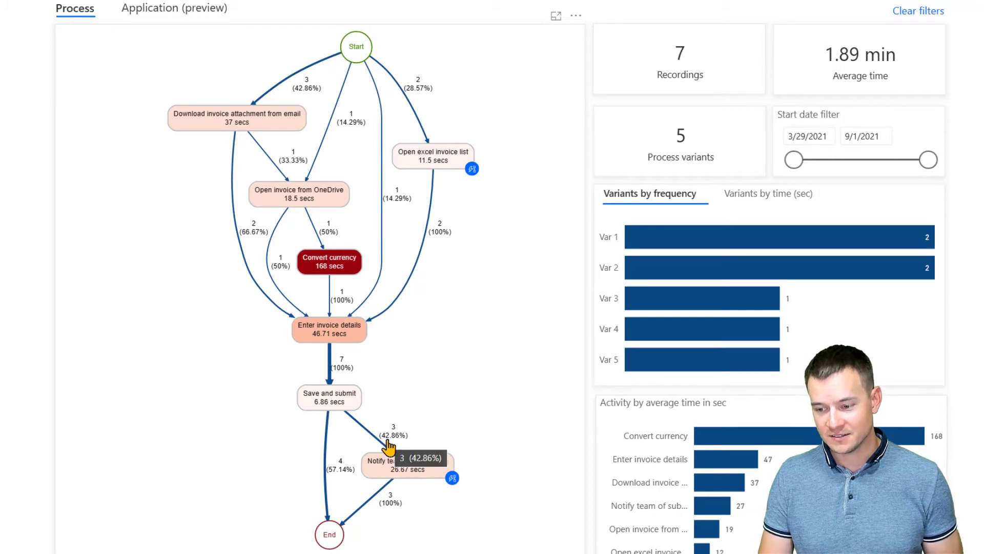
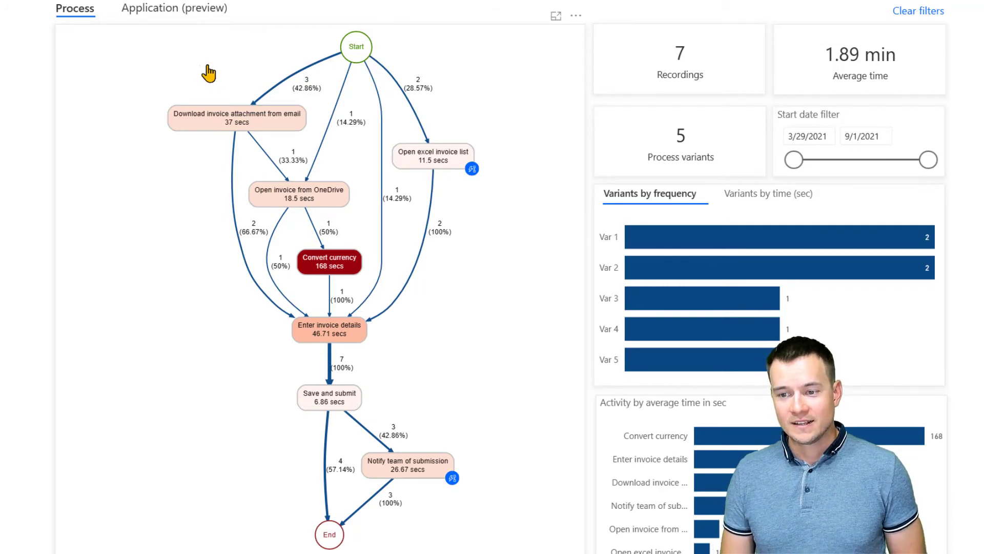
Examine the Application (preview) report, covering application usage for legacyinvoicingapp and switching between legacyinvoicingapp and acrord32
click(194, 15)
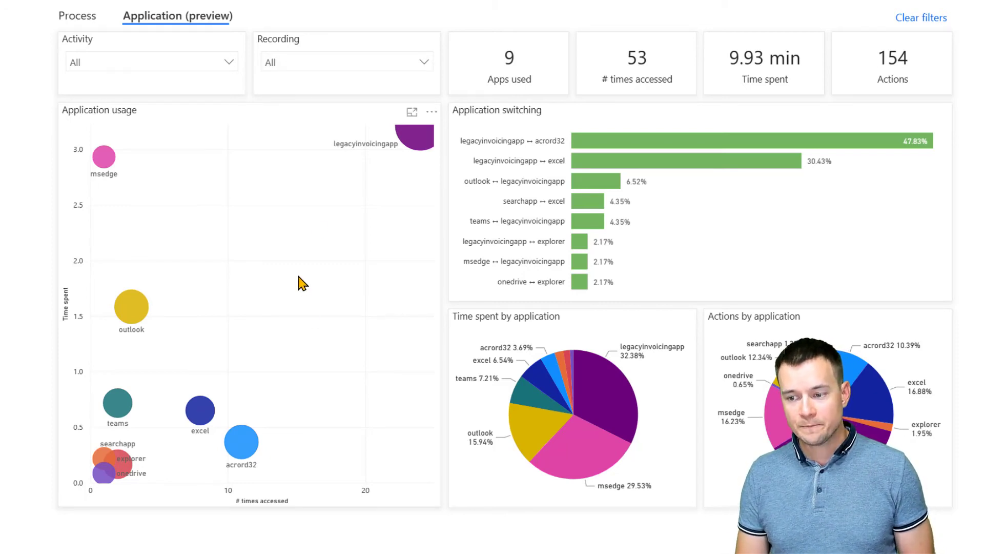
mouse_move(421, 144)
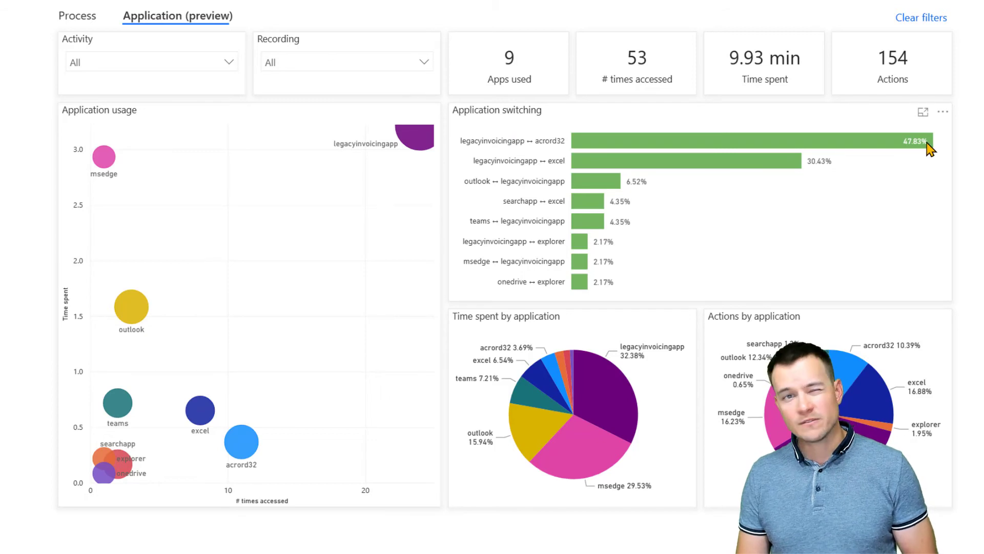
mouse_move(929, 148)
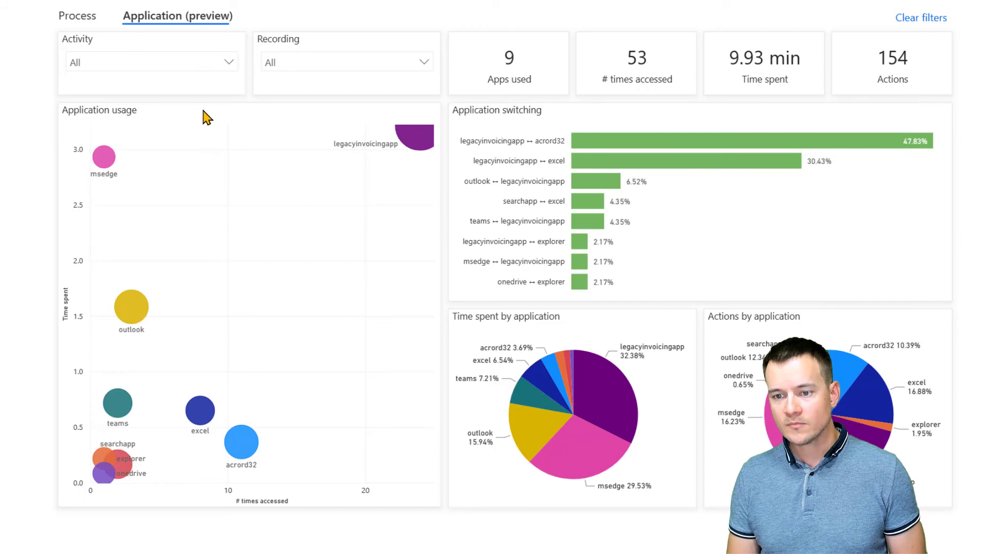
Return to the process map and start automating the activities in a new manually triggered flow
click(80, 22)
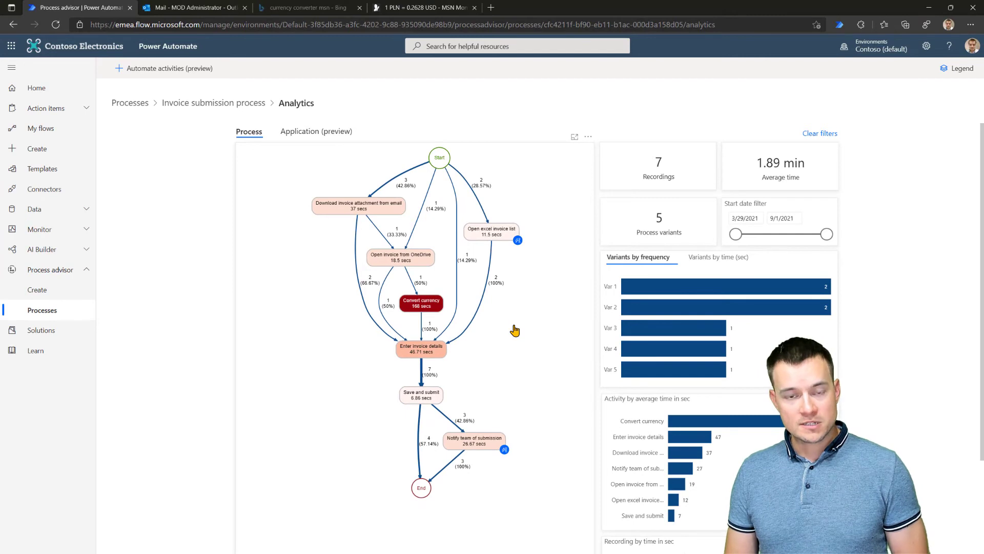
click(154, 76)
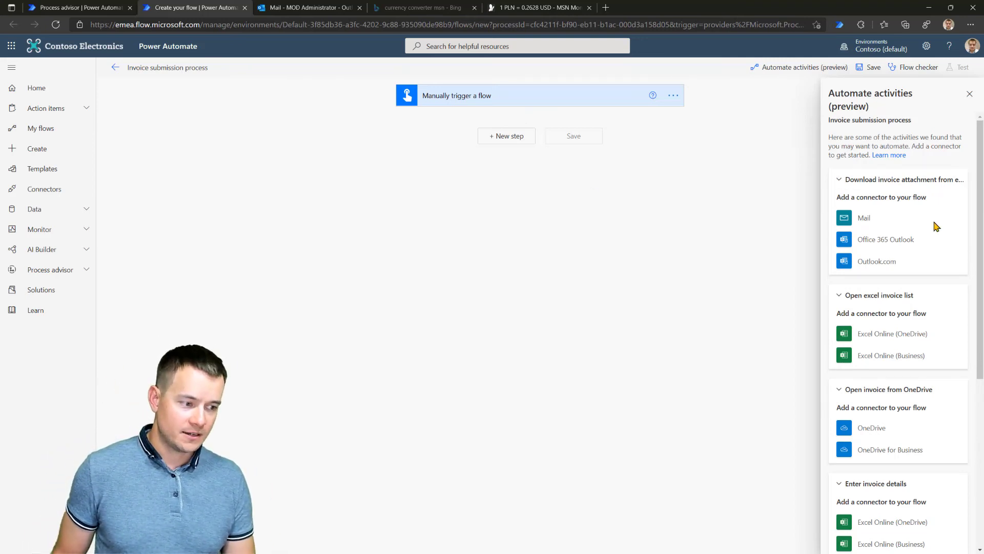
Filter the process analytics to variant Var 1 to examine its sequence of activities
click(88, 11)
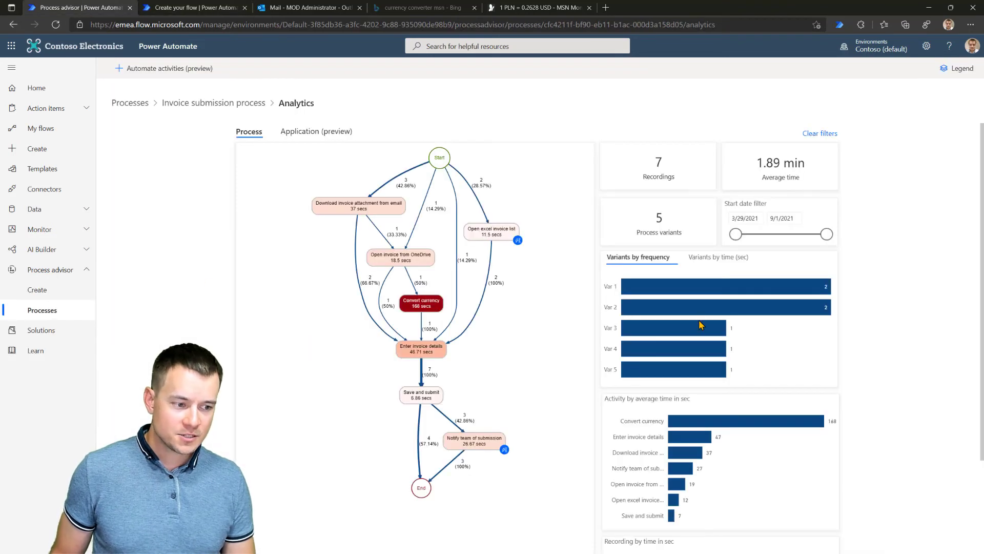
click(707, 290)
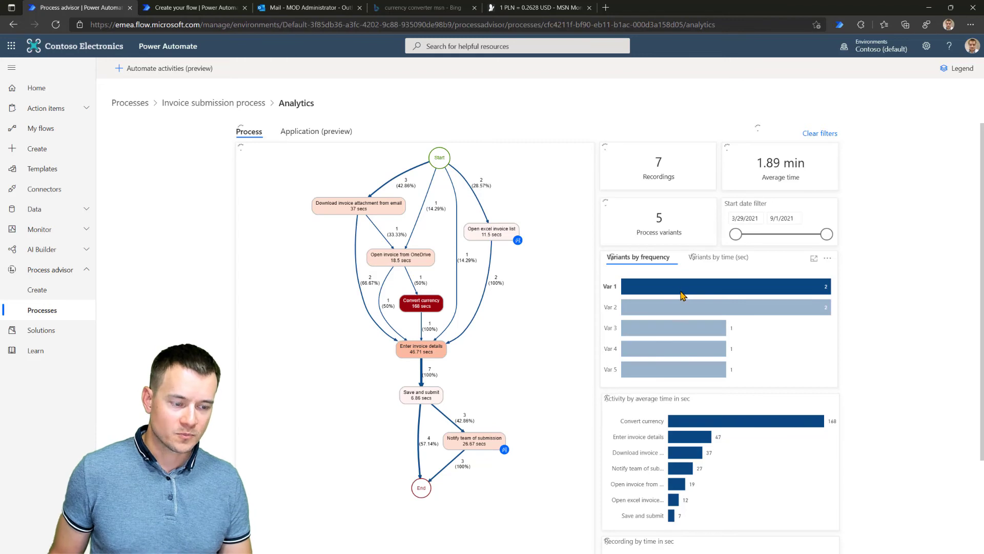
mouse_move(679, 294)
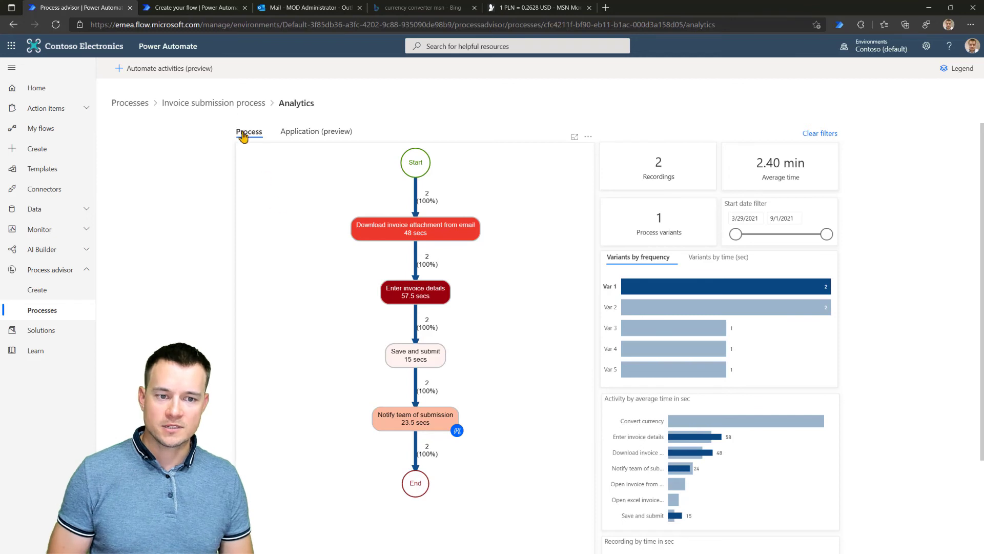
Add the Office 365 Outlook action Get Attachment (V2) to the new flow below the manual trigger and collapse its card
click(204, 14)
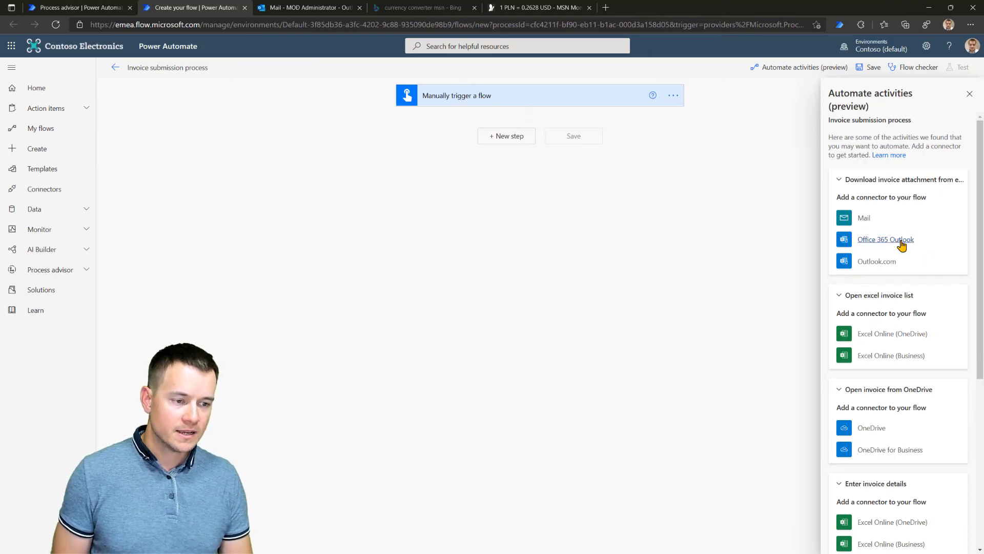
click(878, 241)
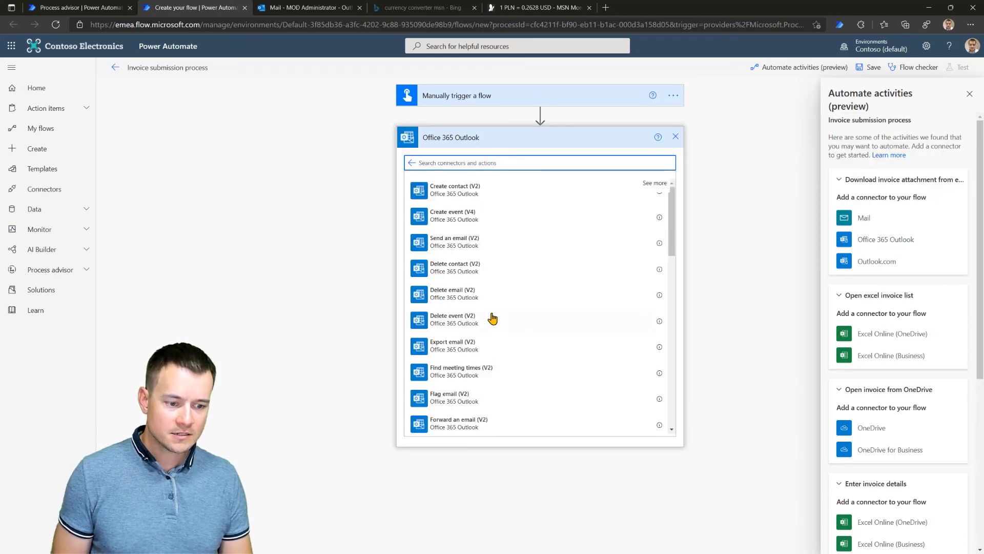
text(get att)
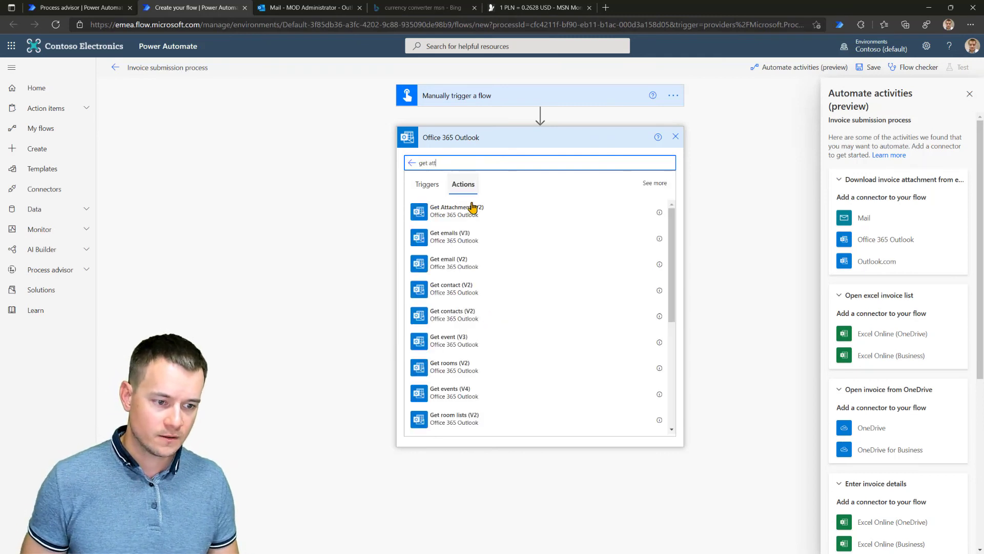
click(475, 218)
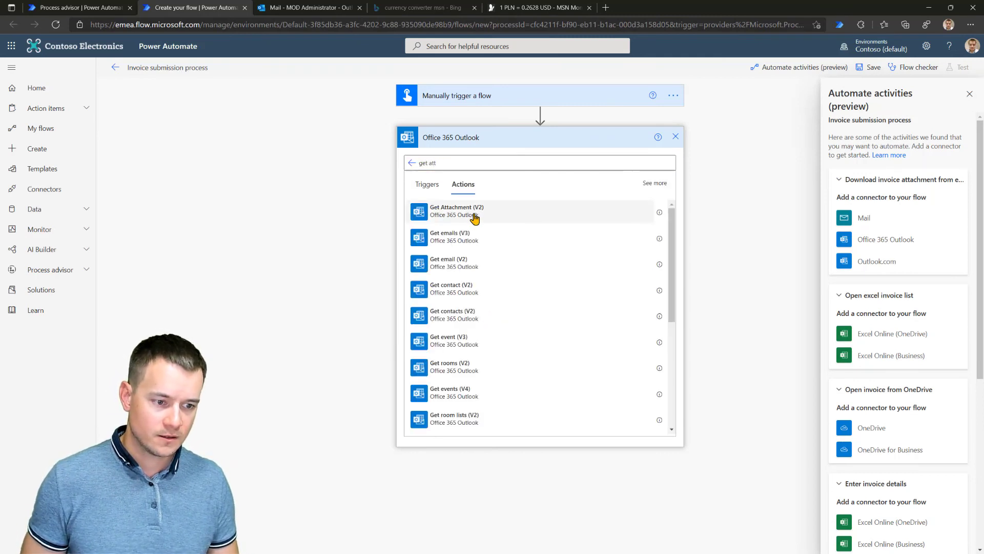
click(474, 217)
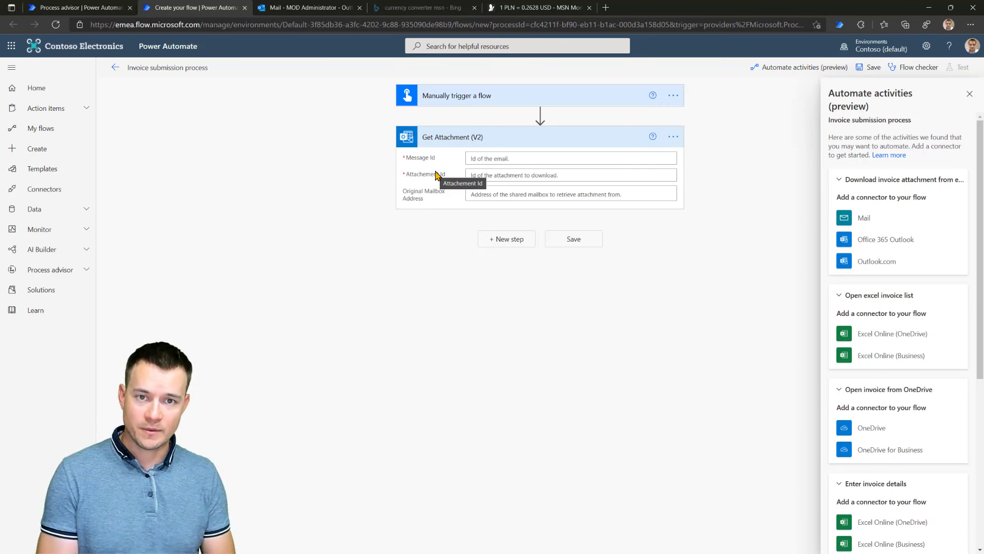
click(493, 145)
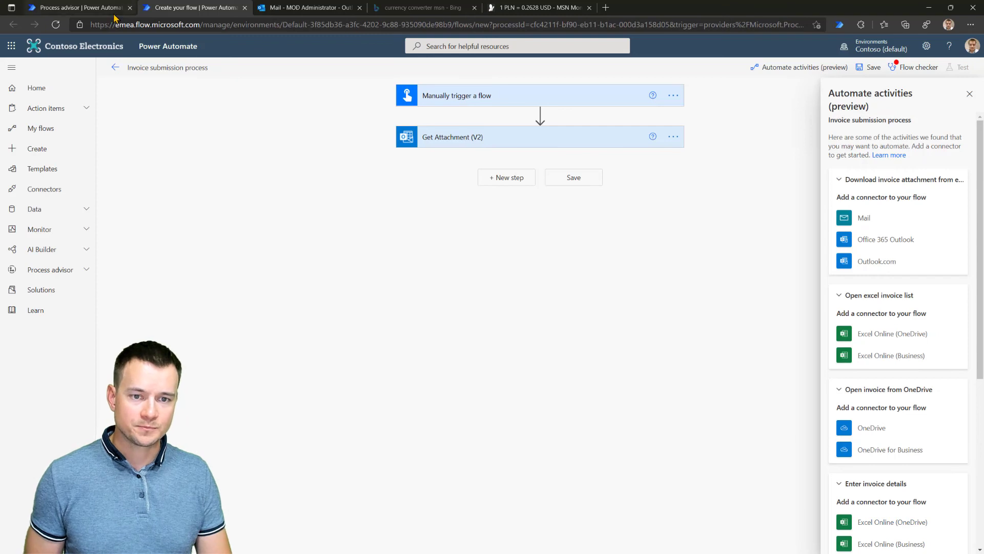
Check the following activity on the process map and add the Desktop flows action Run a flow built with Power Automate Desktop
click(79, 7)
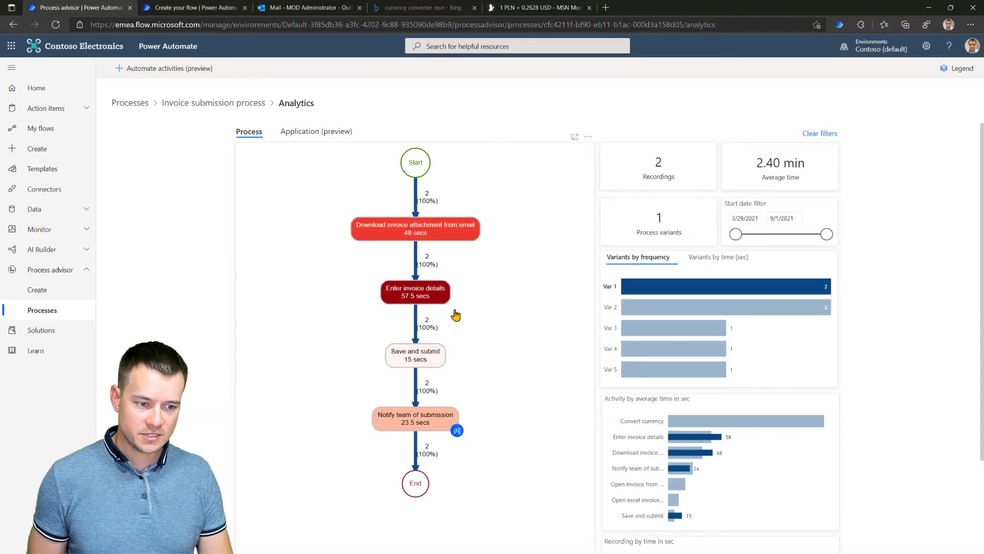
click(206, 7)
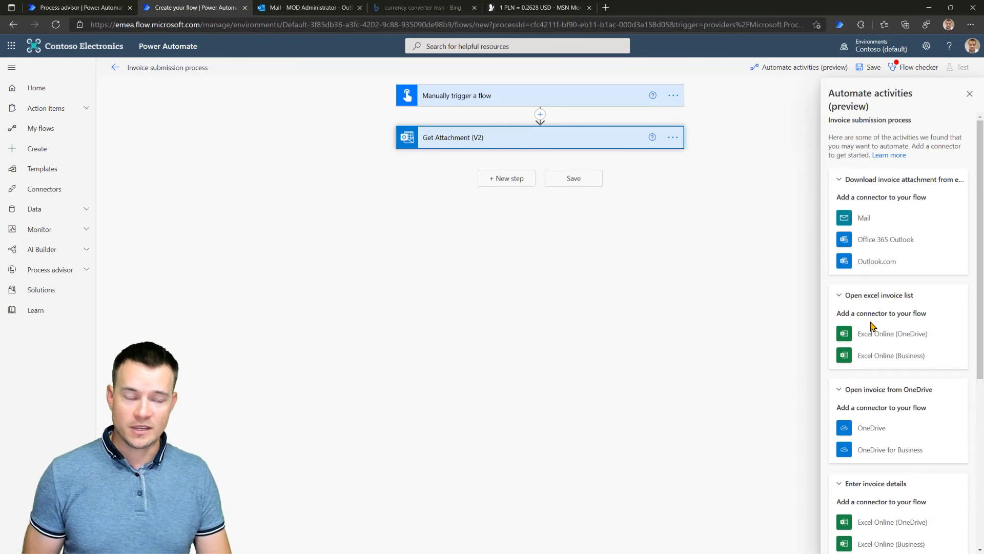
drag(981, 222, 983, 392)
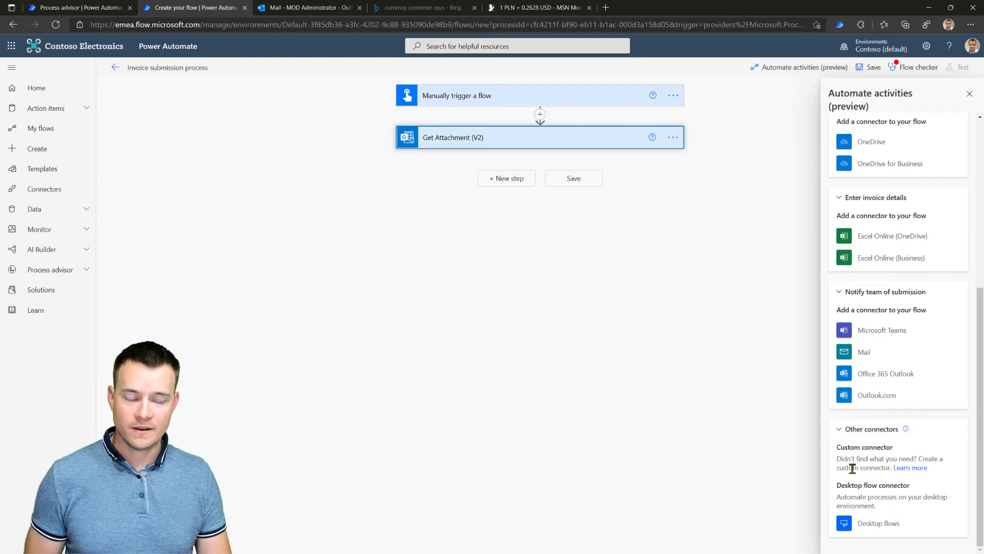
click(859, 530)
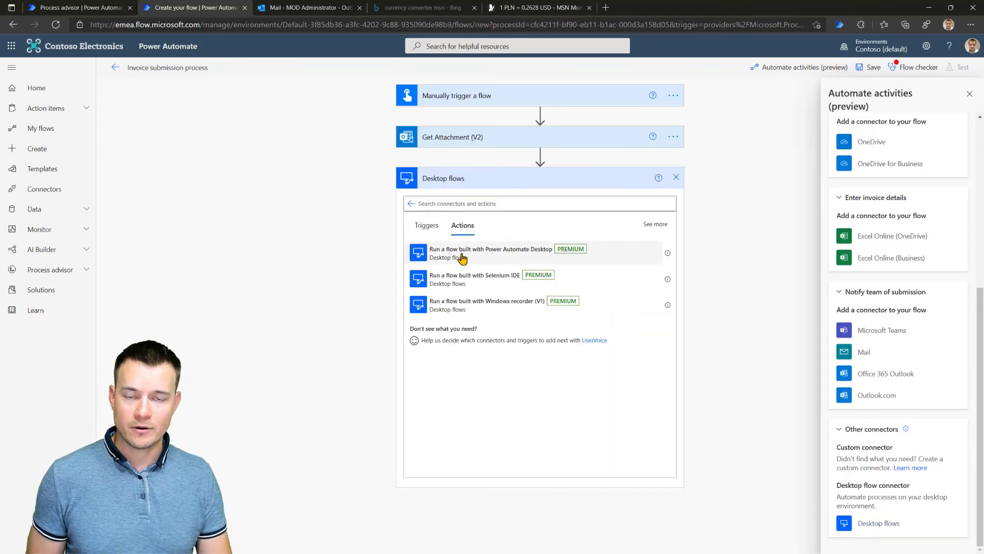
click(462, 258)
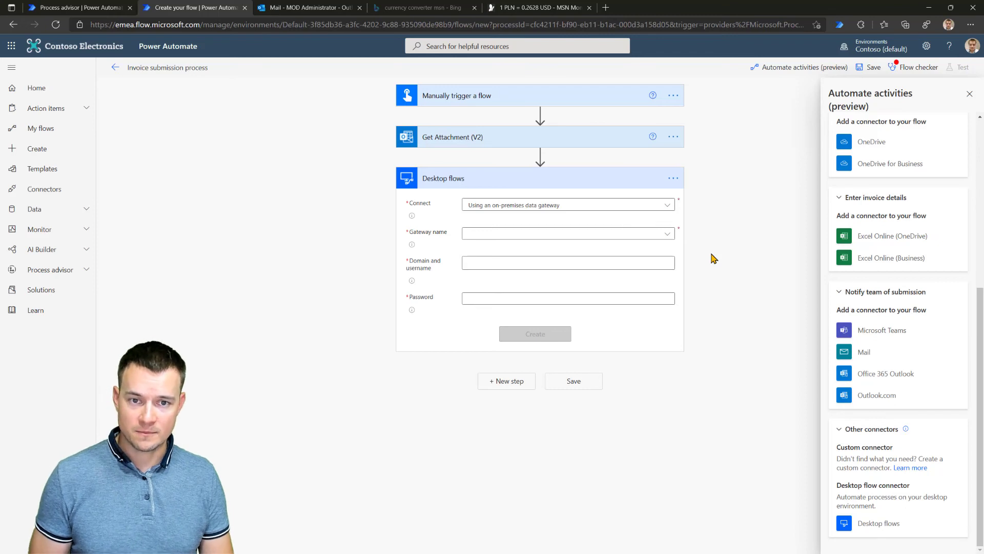
Set the Desktop flows connection to Directly to machine (preview) and collapse the card
click(618, 211)
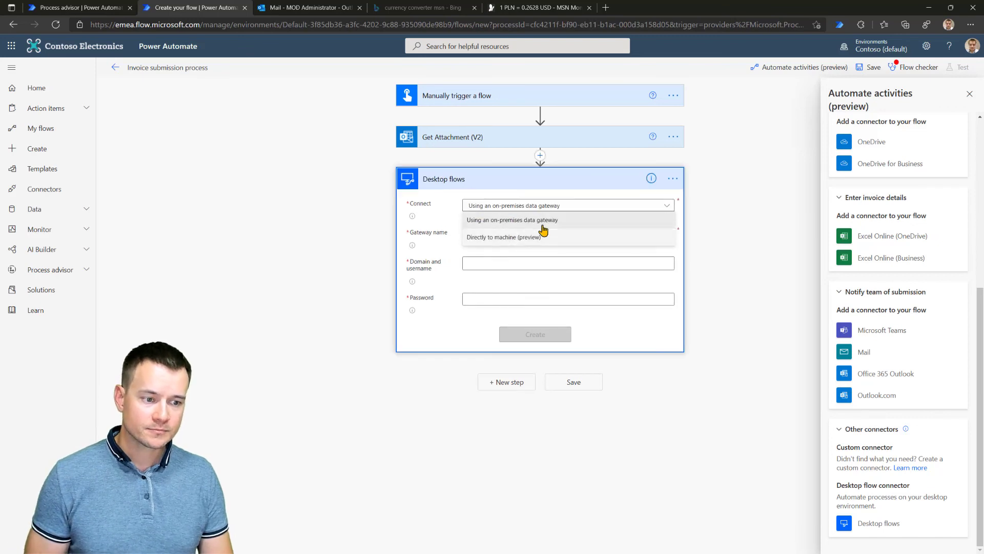
click(533, 237)
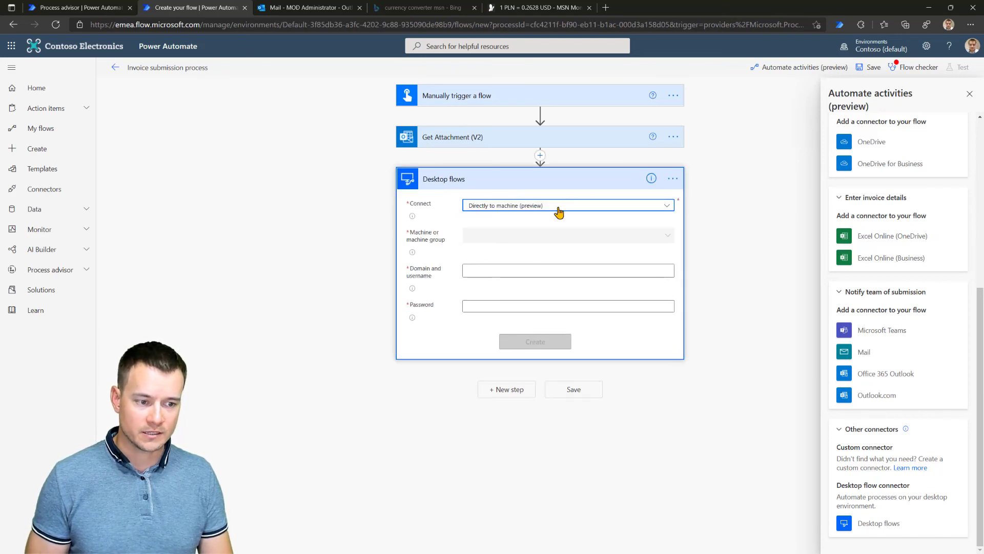
click(603, 186)
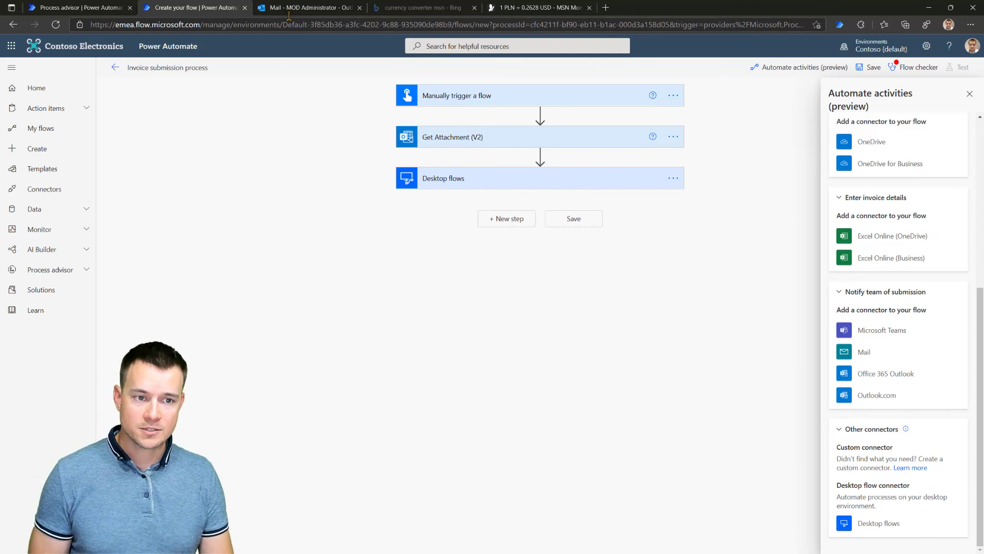
click(102, 6)
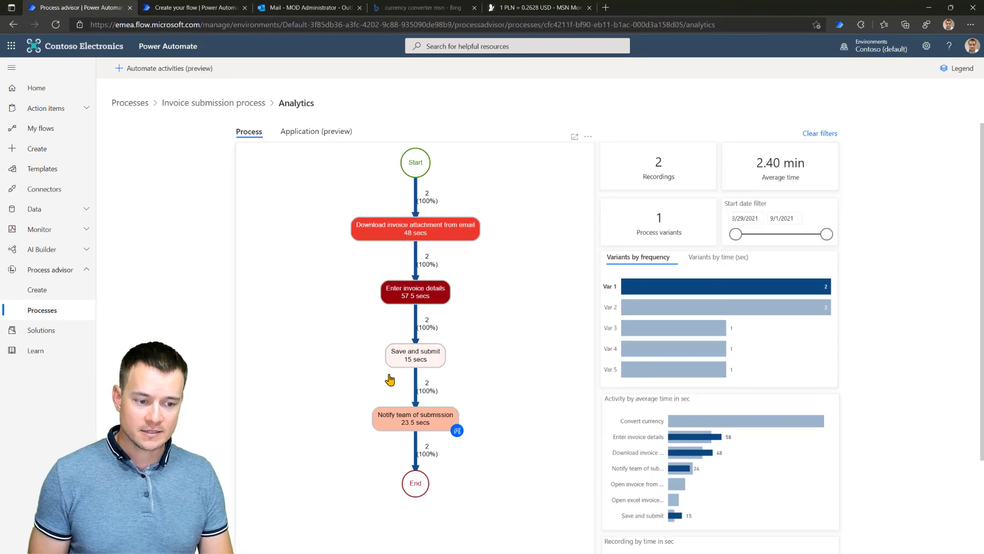
click(205, 12)
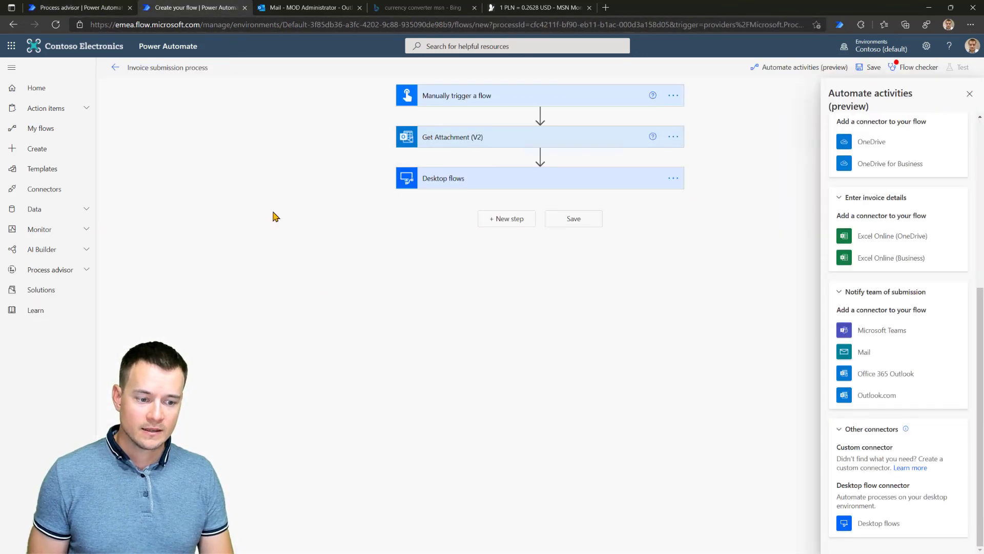
click(880, 332)
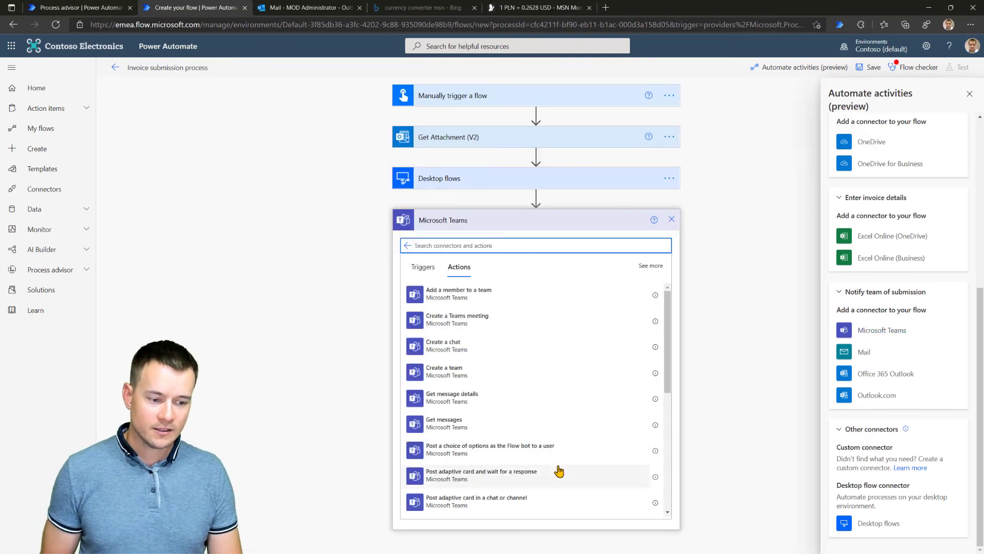
scroll(559, 471, down, 2)
scroll(559, 469, down, 2)
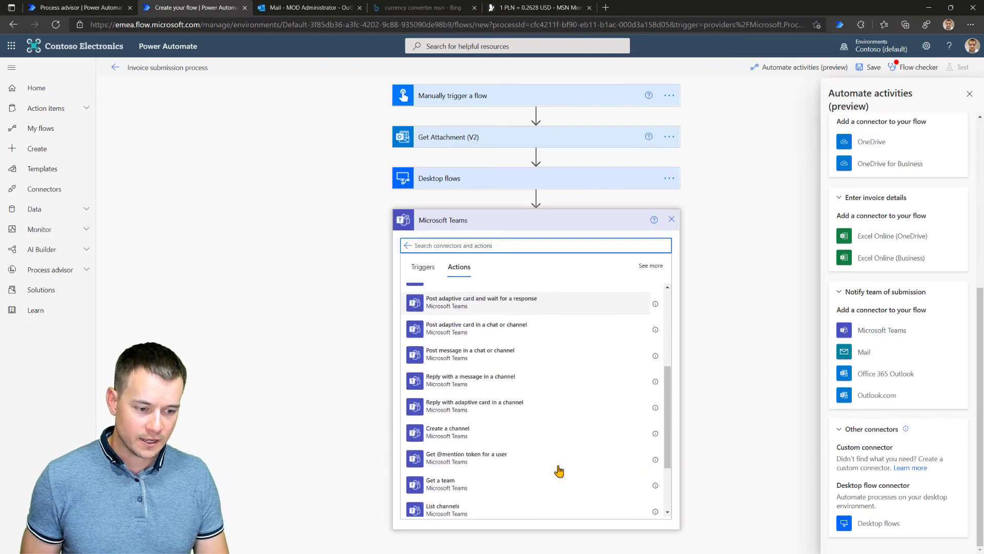
click(521, 405)
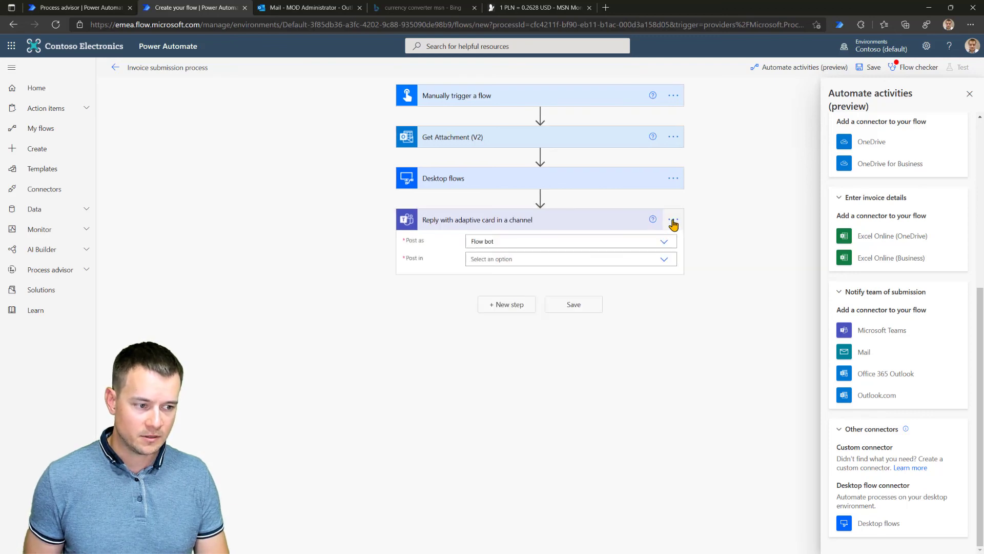
click(674, 220)
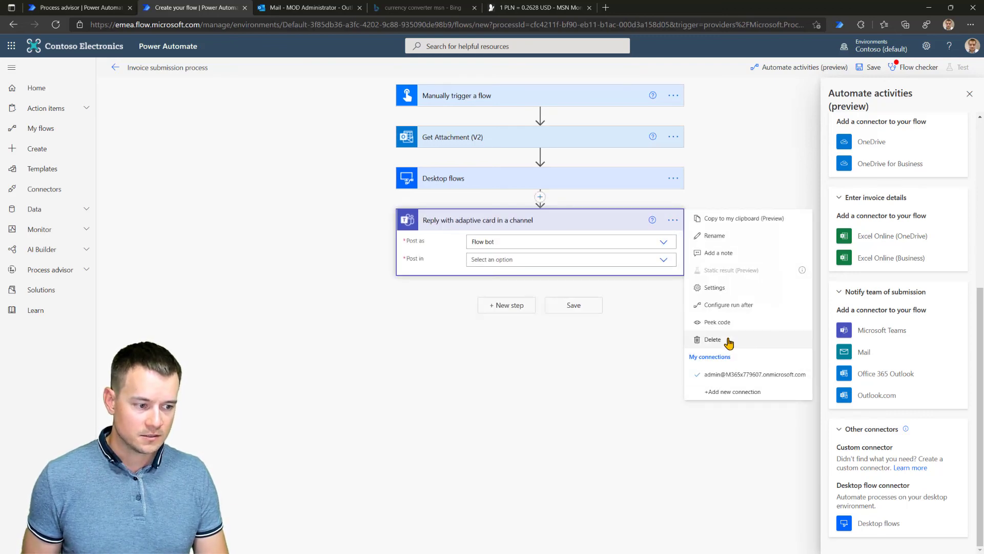
click(735, 340)
click(499, 313)
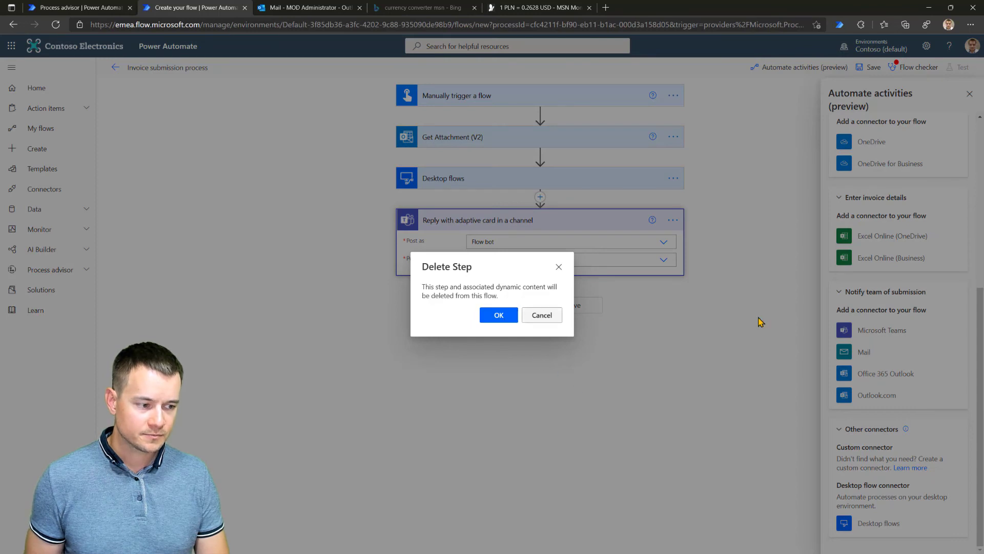
Add the Microsoft Teams action Post adaptive card in a chat or channel below Desktop flows, posting in Channel, and collapse its card
click(882, 331)
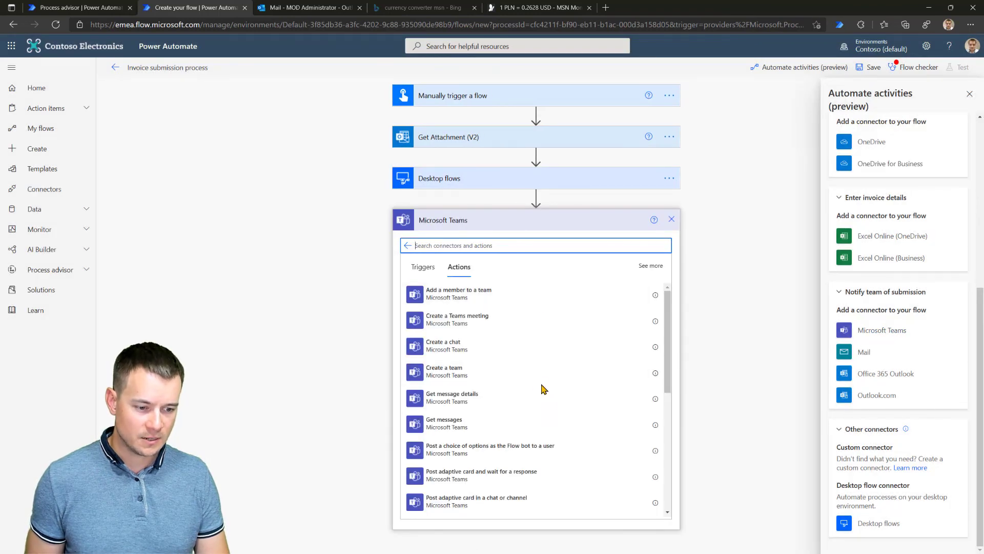
click(509, 507)
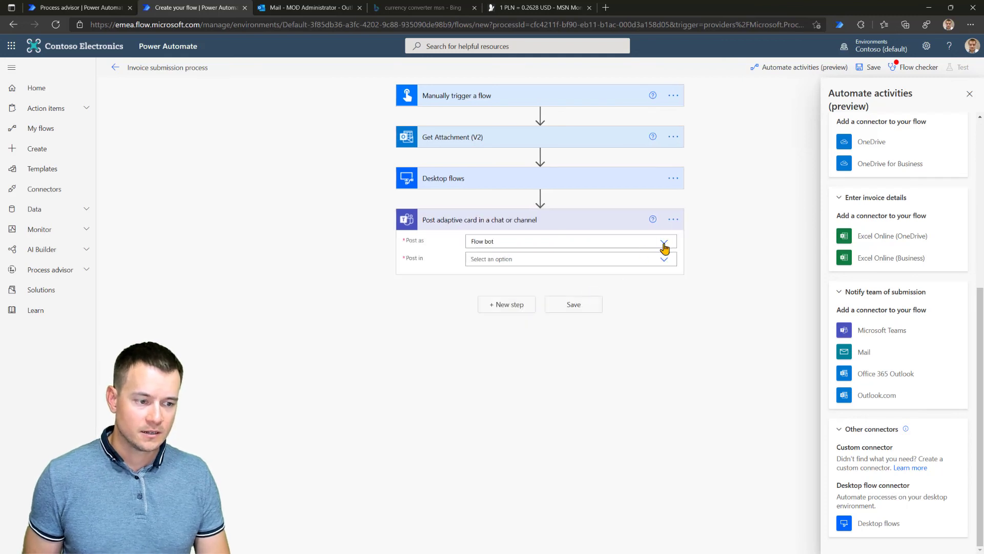
click(665, 259)
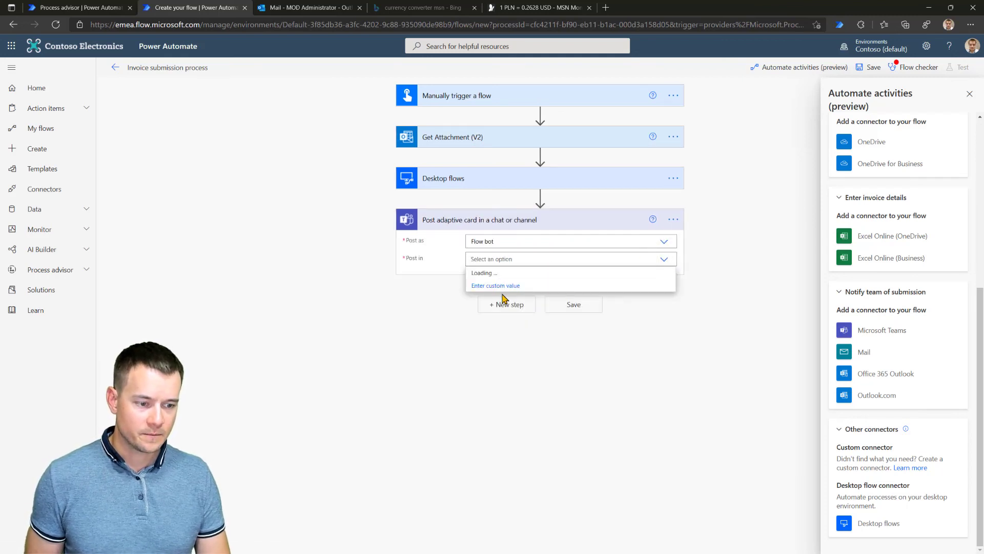
click(508, 273)
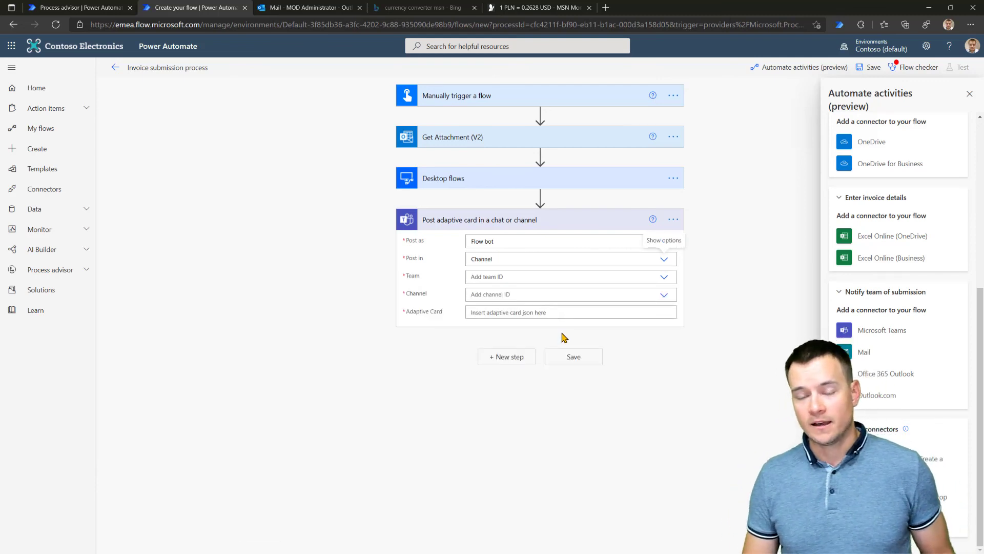
click(576, 226)
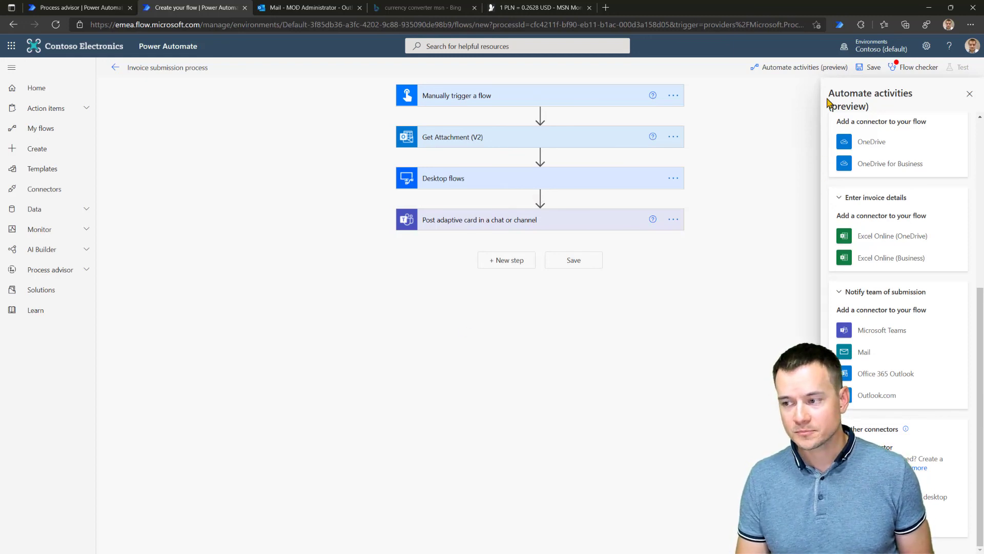
Return to the analytics of the Invoice submission process to view its process map
click(99, 8)
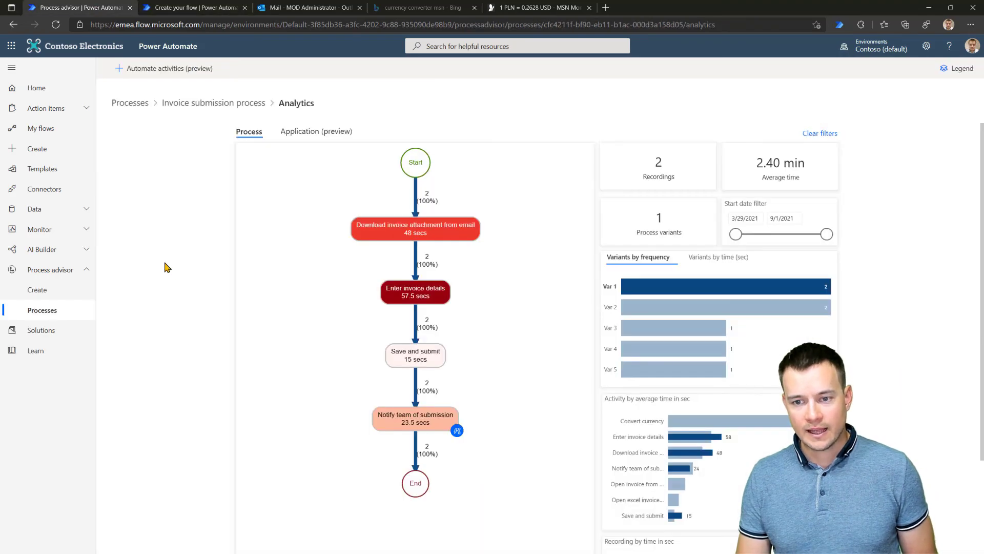